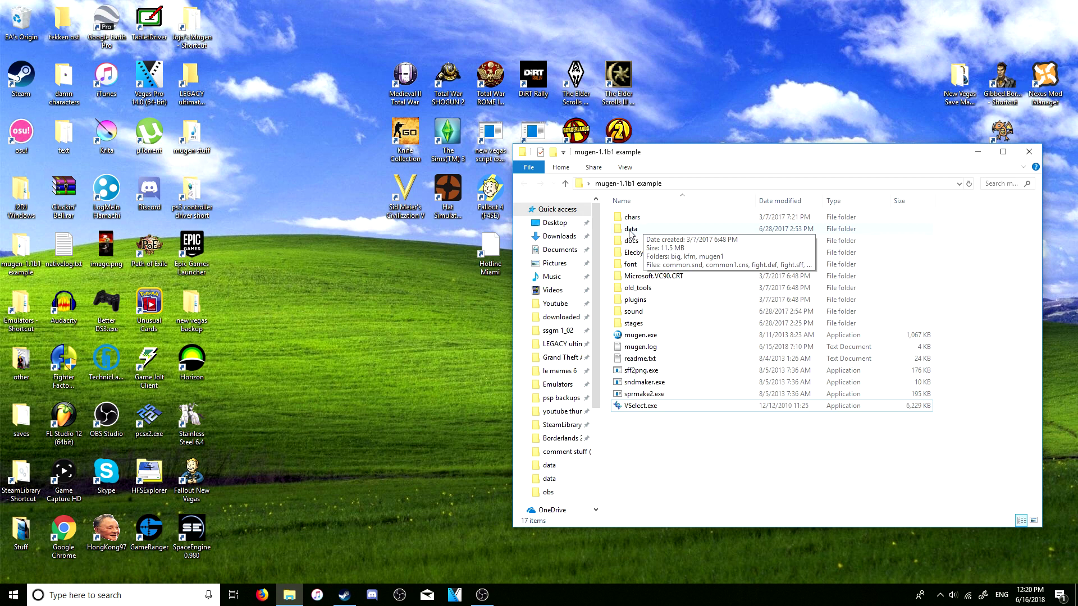
double_click(630, 231)
scroll(674, 405, down, 1)
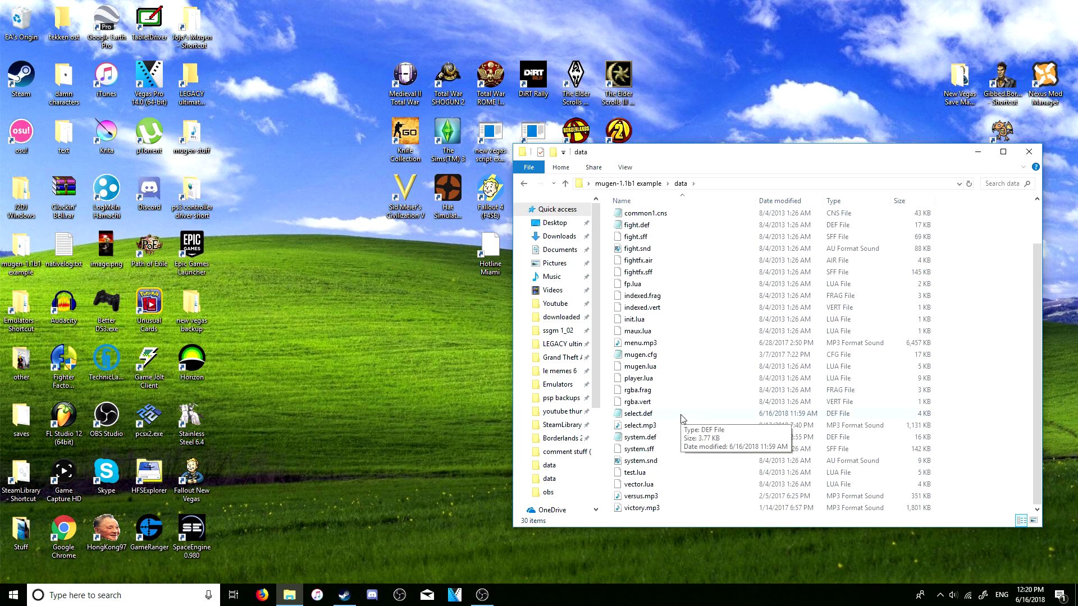
click(524, 184)
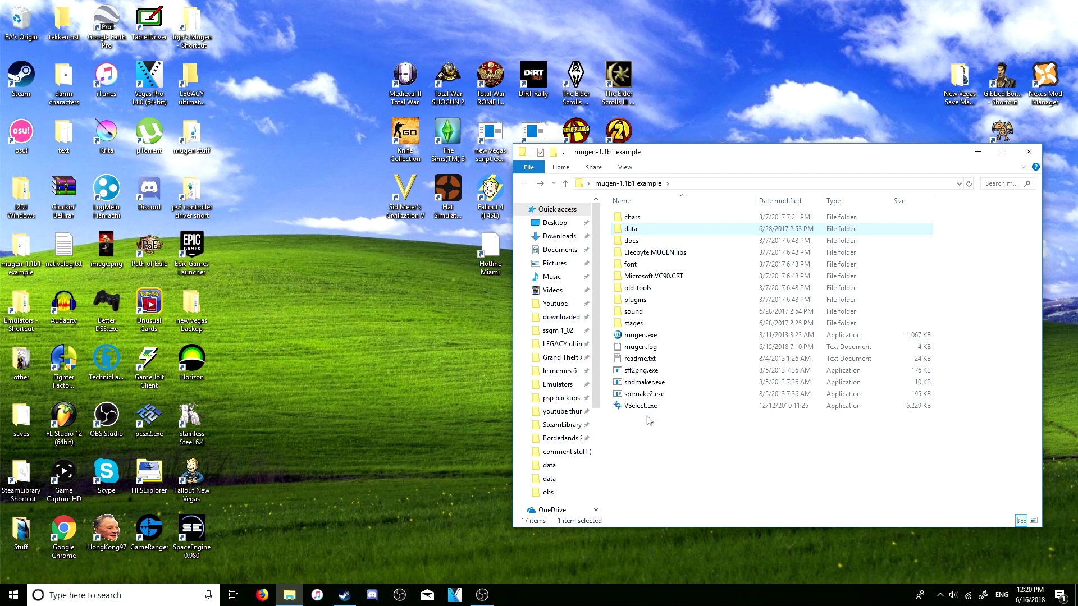
click(665, 428)
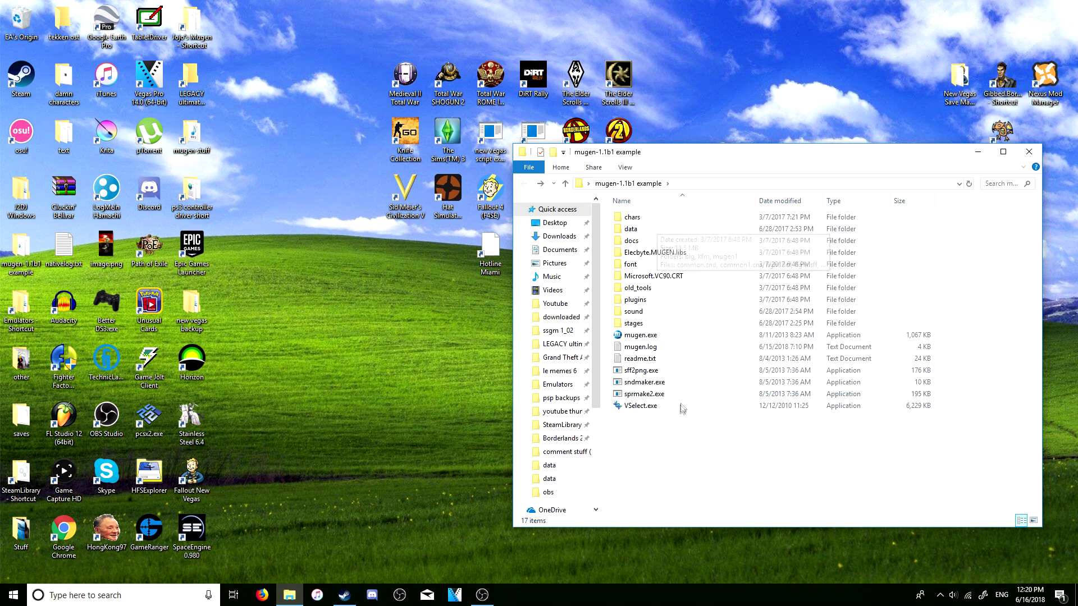
Open the select.def file from the data folder of the mugen-1.1b1 example directory.
double_click(651, 235)
scroll(661, 331, down, 2)
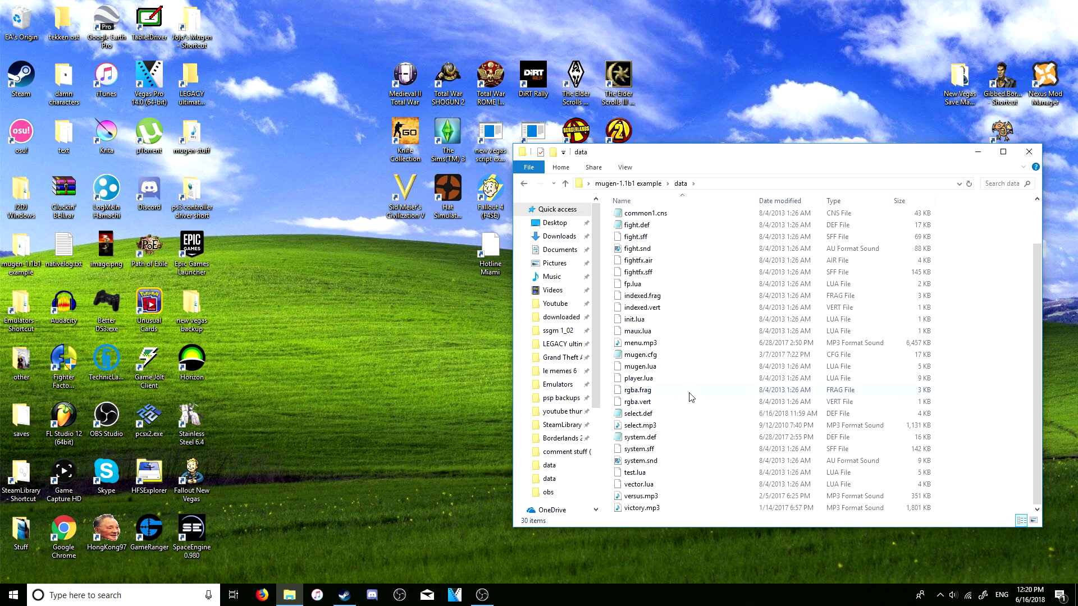
click(641, 417)
double_click(641, 418)
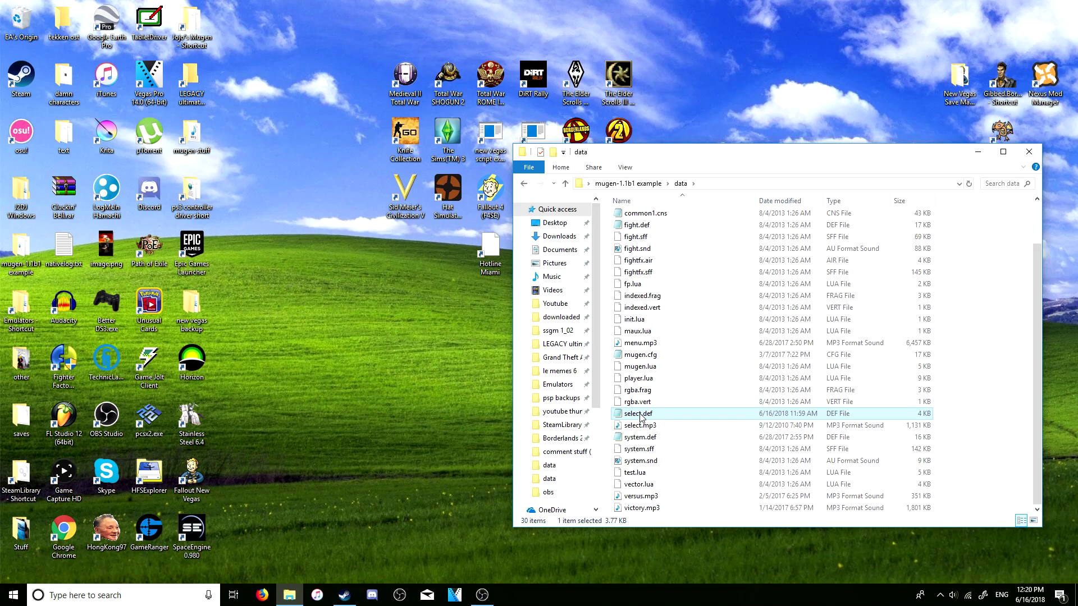
Examine the [Options] section of select.def, including its explanation of the arcade and team match limits.
scroll(427, 229, down, 5)
scroll(427, 230, down, 15)
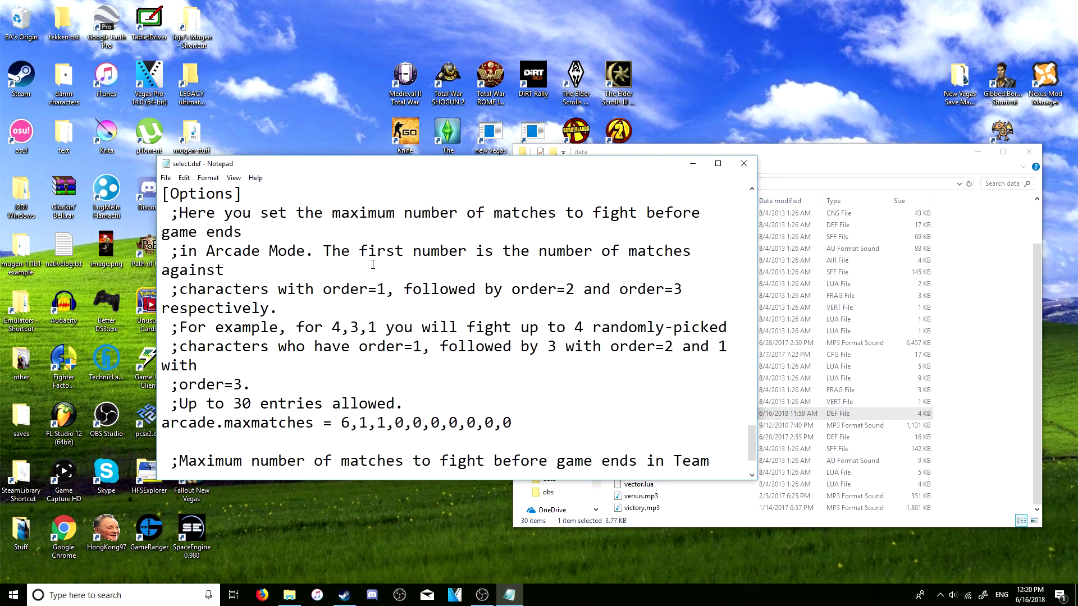
scroll(373, 264, down, 1)
scroll(377, 298, up, 5)
scroll(380, 301, down, 5)
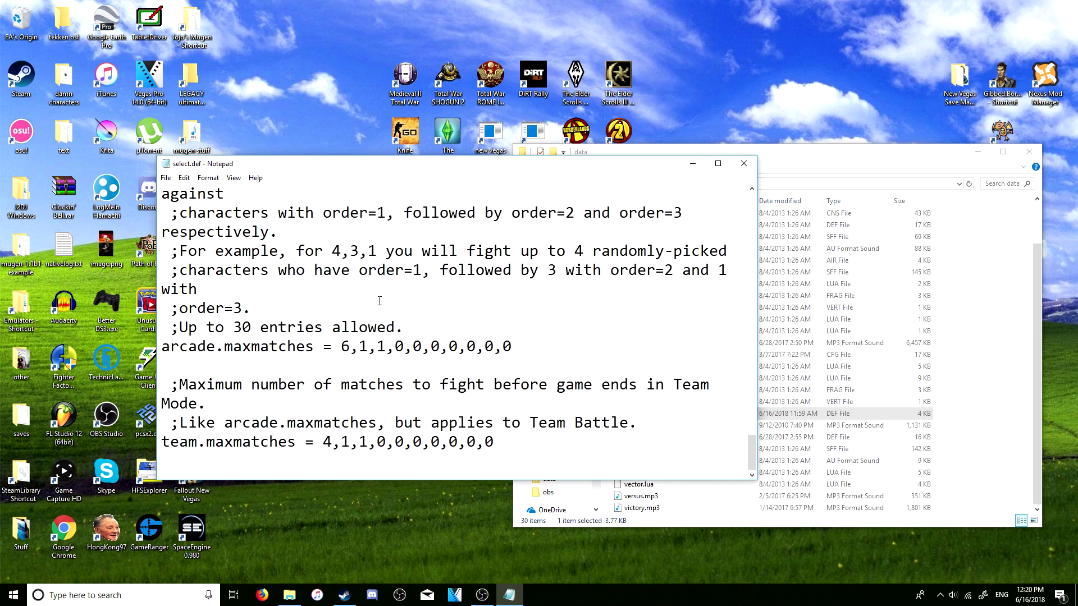
scroll(250, 287, up, 4)
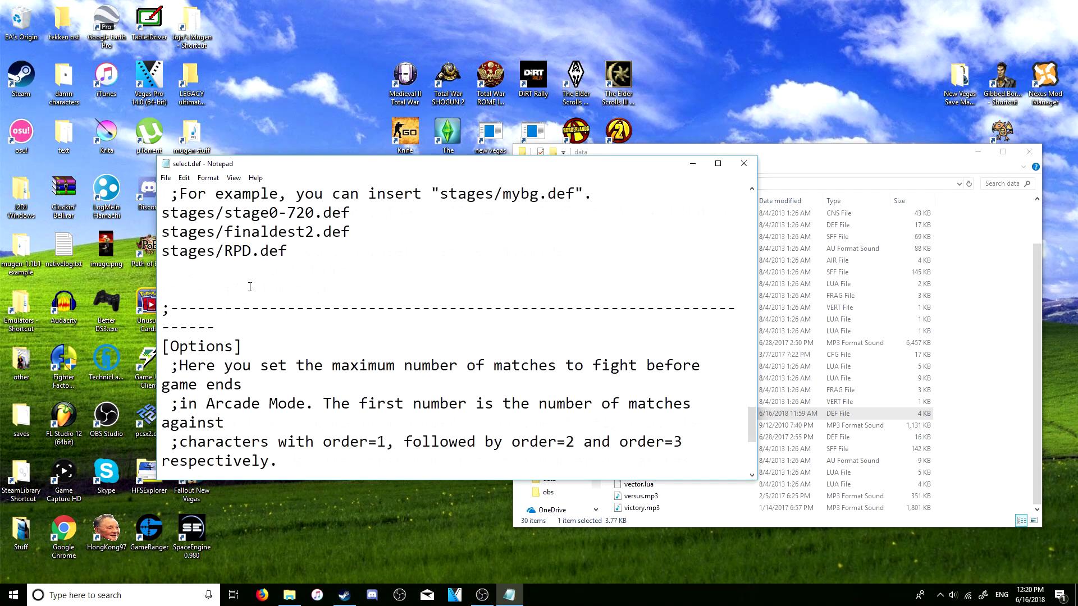
scroll(250, 287, down, 4)
scroll(251, 289, up, 1)
scroll(251, 288, up, 2)
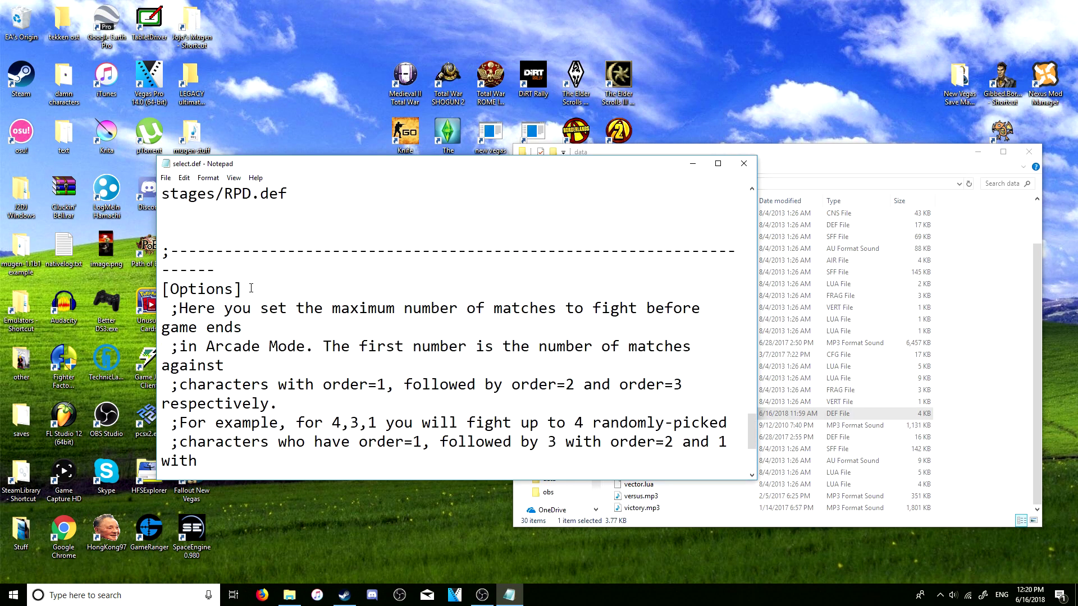
drag(171, 288, 233, 287)
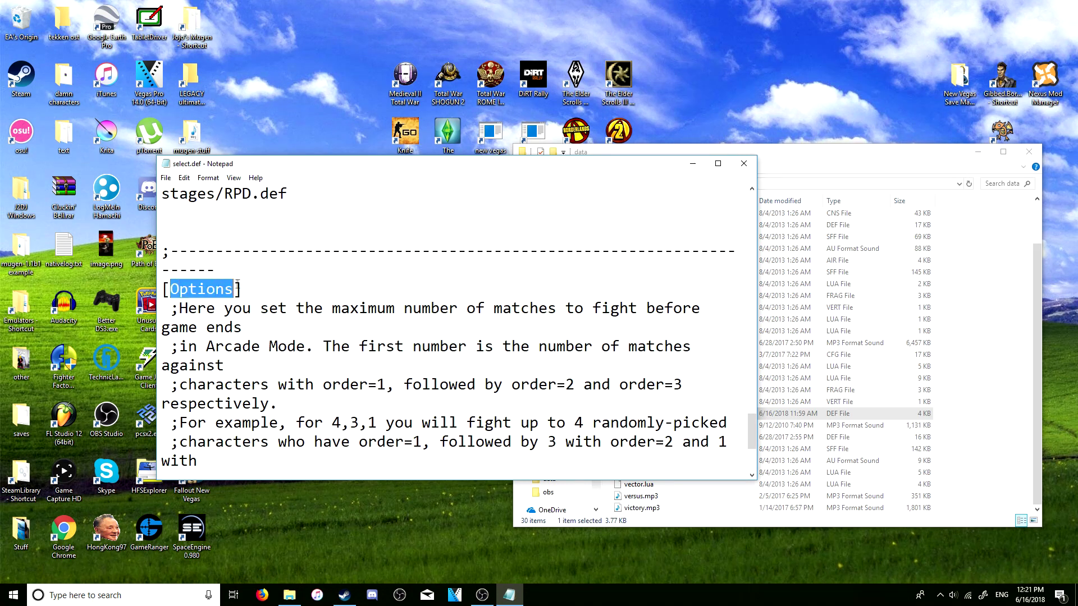
scroll(258, 288, down, 2)
scroll(255, 287, up, 1)
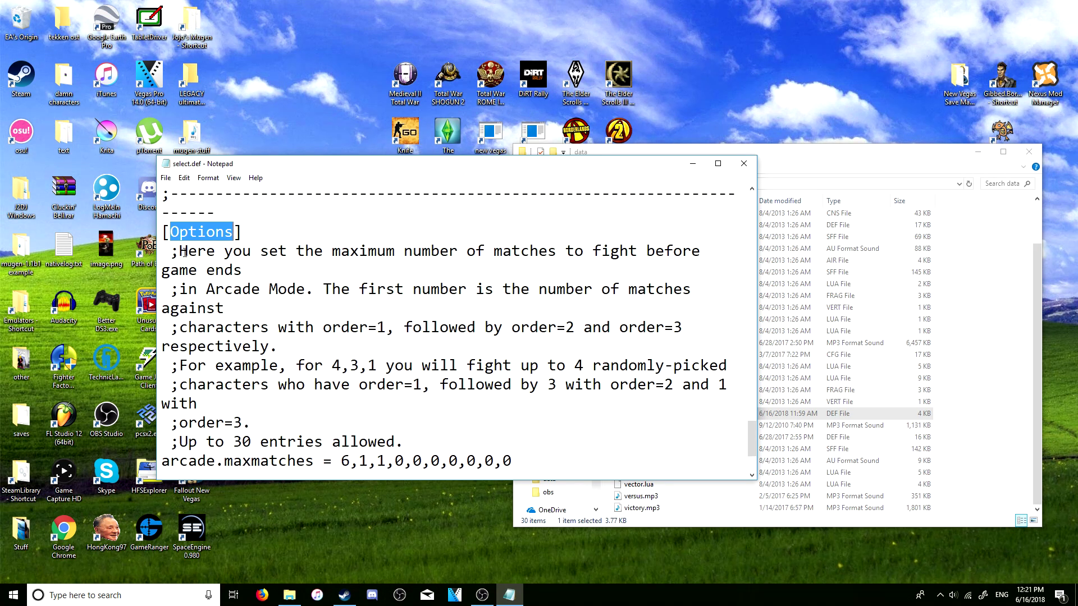
scroll(367, 303, down, 1)
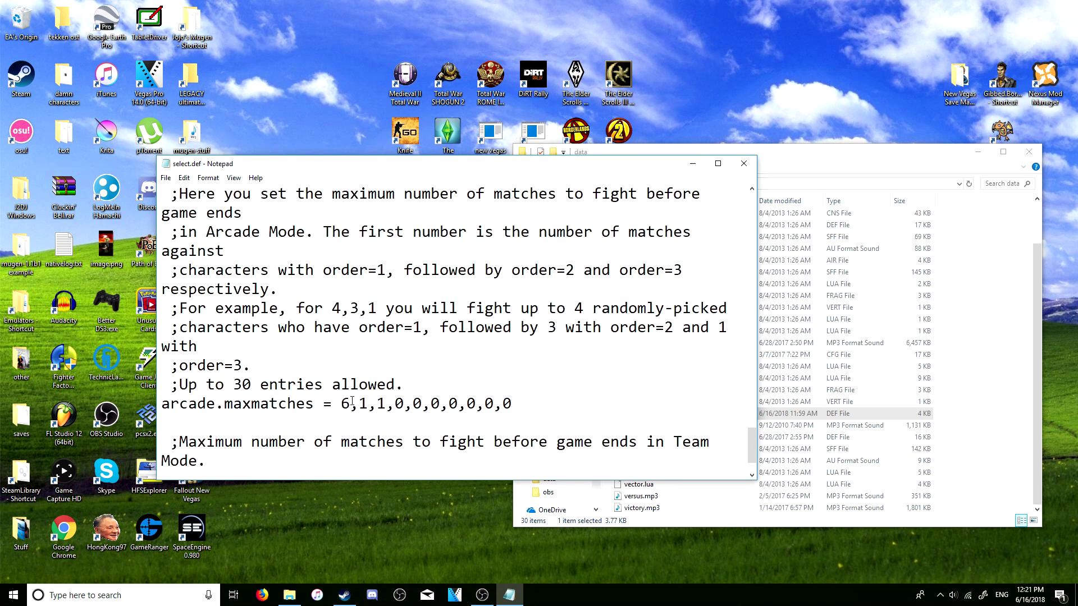
scroll(352, 401, down, 1)
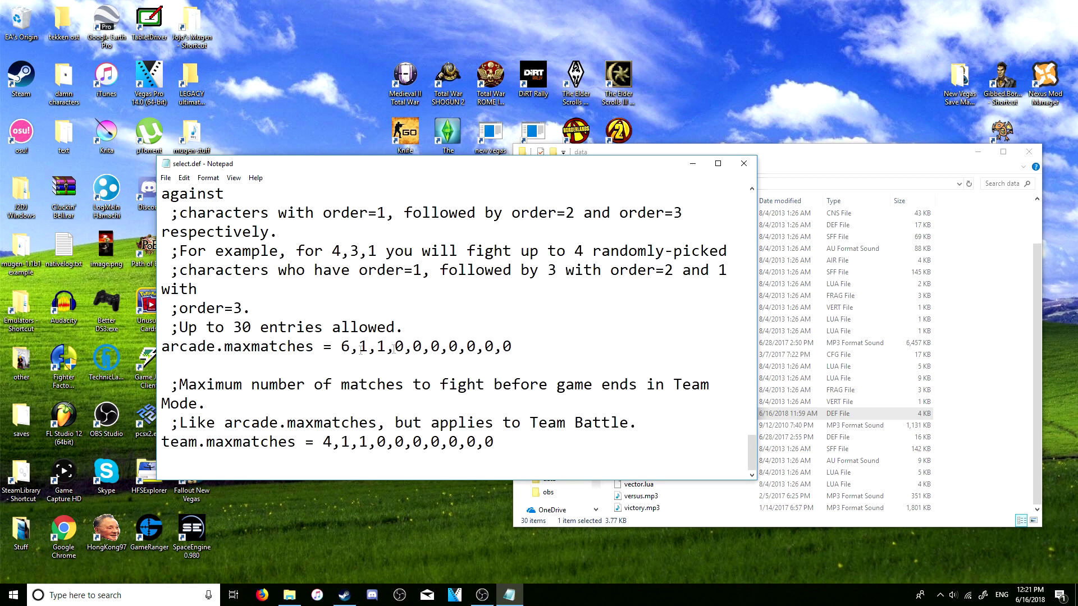
Highlight the complete arcade.maxmatches value list and the whole team.maxmatches line to inspect them.
drag(340, 347, 354, 347)
click(342, 347)
key(shift+Right)
key(shift+Right)
key(shift+Right)
key(shift+Right)
key(shift+Right)
key(shift+Right)
key(shift+Right)
key(shift+Right)
key(shift+Right)
key(shift+Right)
key(shift+Right)
key(shift+Right)
key(shift+Right)
key(shift+Right)
key(shift+Right)
key(shift+Right)
key(shift+Right)
key(shift+Right)
key(shift+Right)
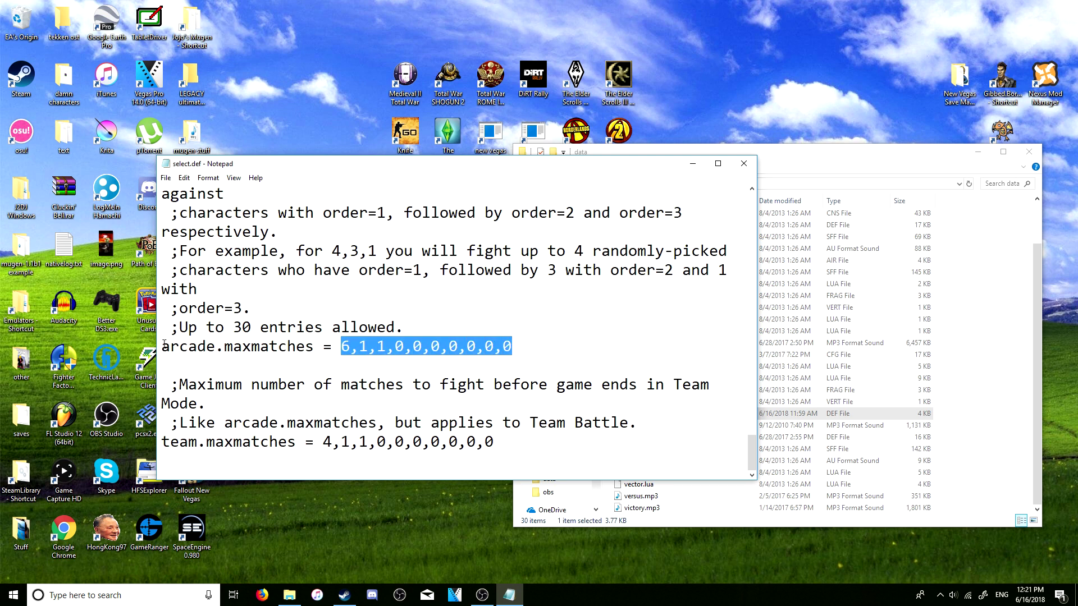
click(164, 345)
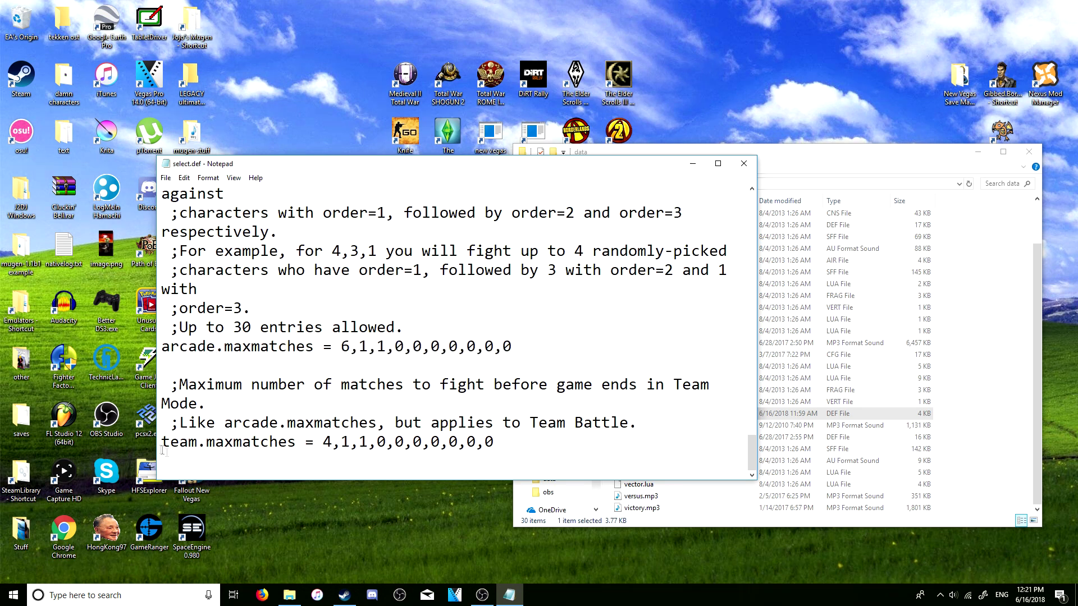
drag(163, 441, 494, 443)
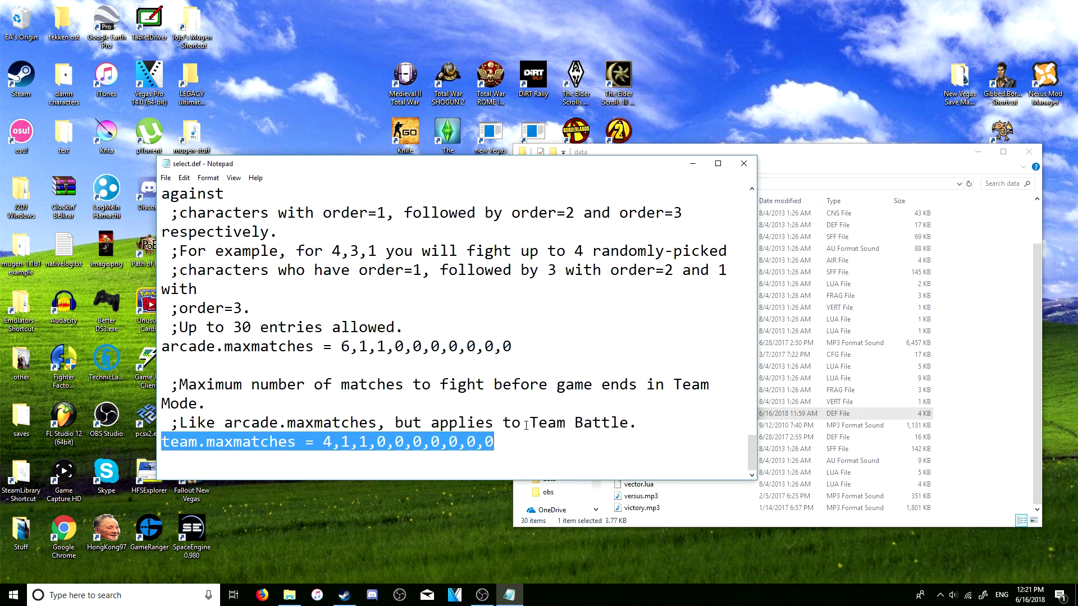
click(547, 423)
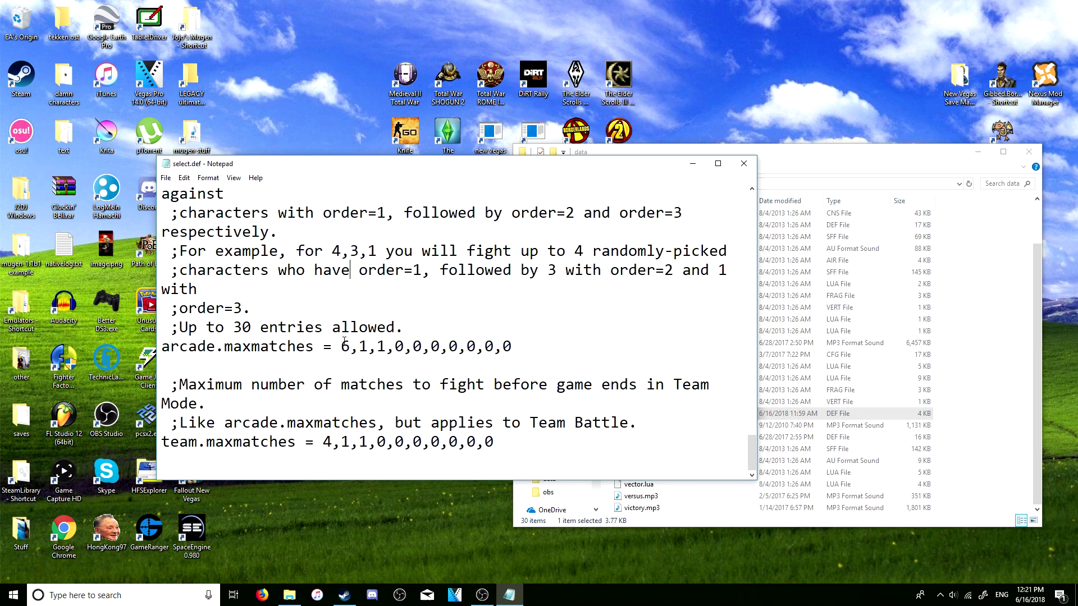
Inspect the first three arcade.maxmatches numbers, highlighting them together and the first one on its own.
drag(341, 346, 388, 348)
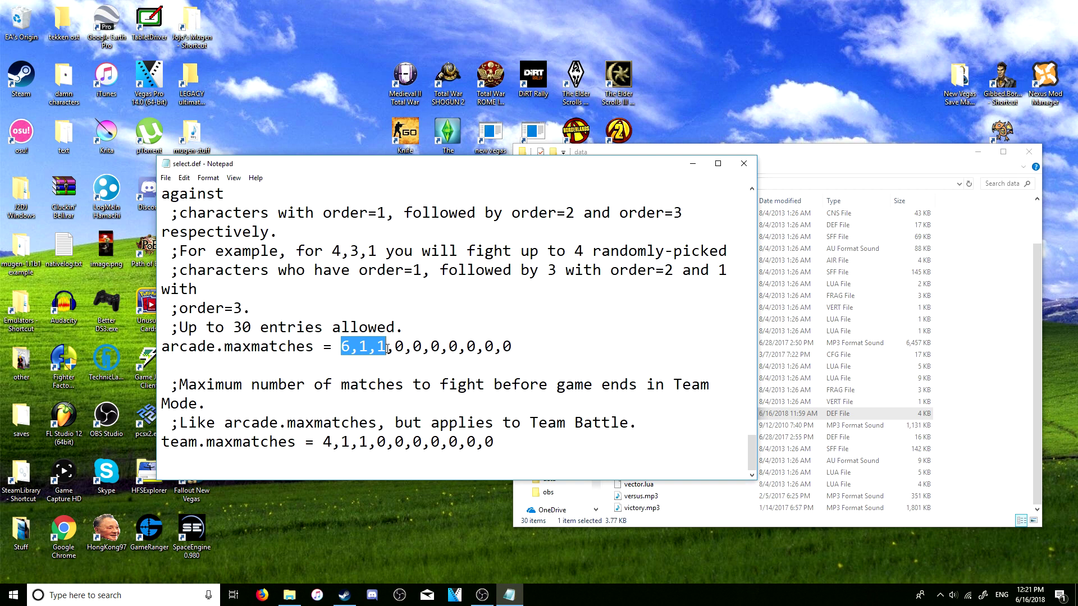
click(387, 348)
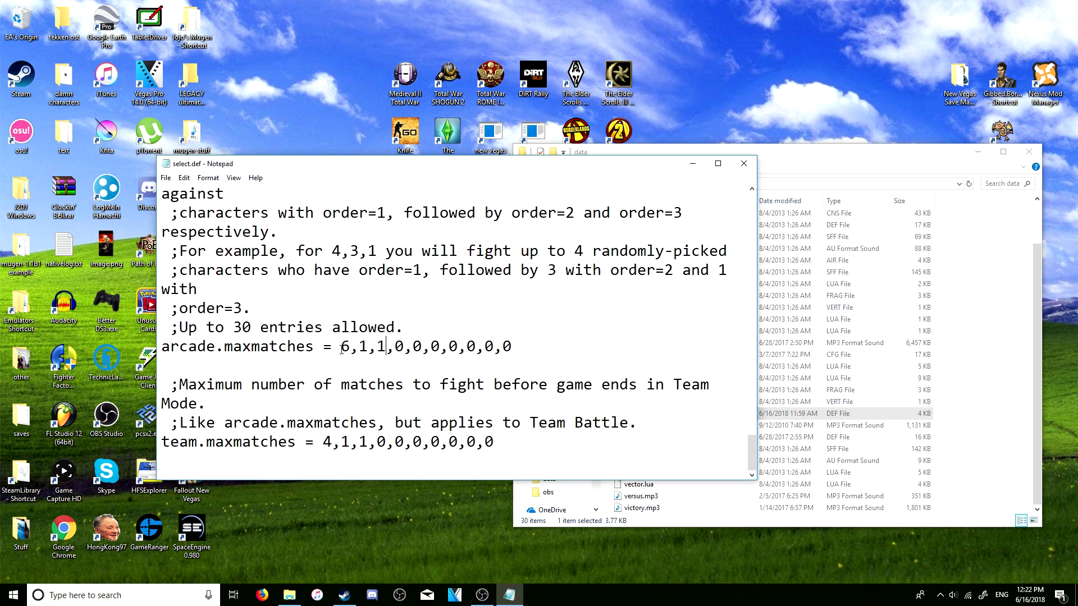
drag(342, 350, 375, 349)
click(347, 364)
drag(349, 348, 345, 347)
drag(458, 170, 484, 175)
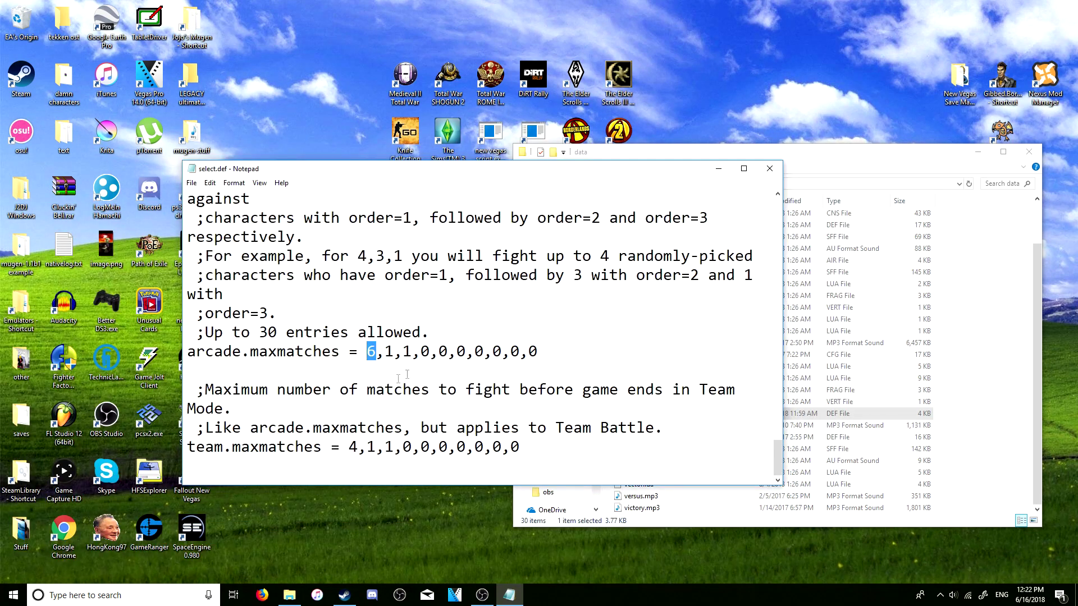
click(377, 362)
click(376, 352)
drag(366, 352, 380, 356)
click(373, 353)
click(381, 352)
Try 2 as the second arcade.maxmatches number and put it back to 1.
drag(385, 353, 393, 352)
click(387, 352)
text(2)
drag(388, 352, 393, 352)
text(1)
drag(395, 353, 385, 363)
Set the second number of arcade.maxmatches to 2.
scroll(382, 358, up, 15)
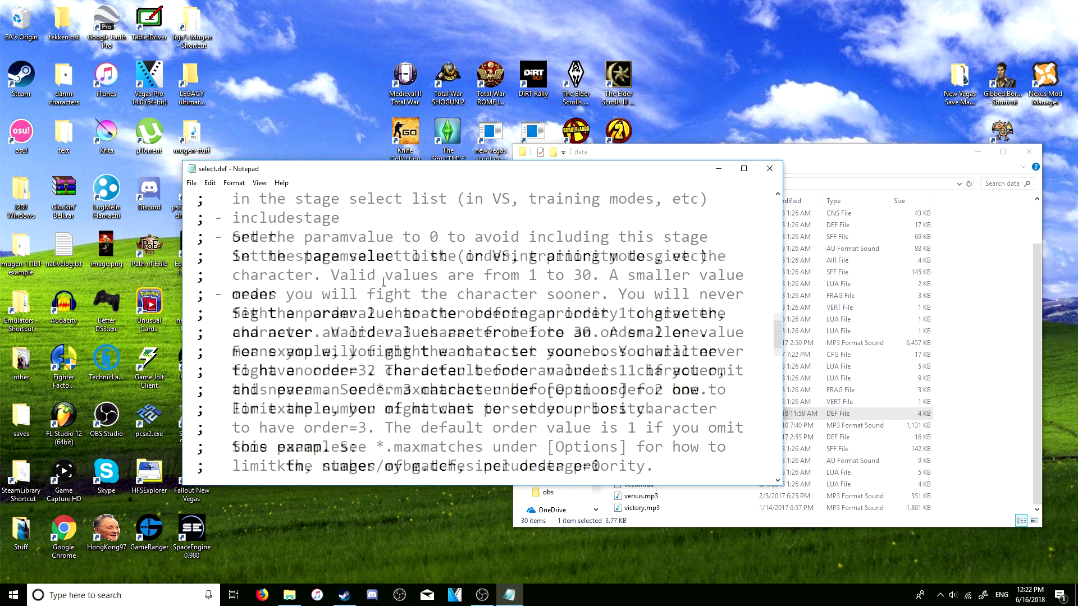
scroll(331, 268, down, 15)
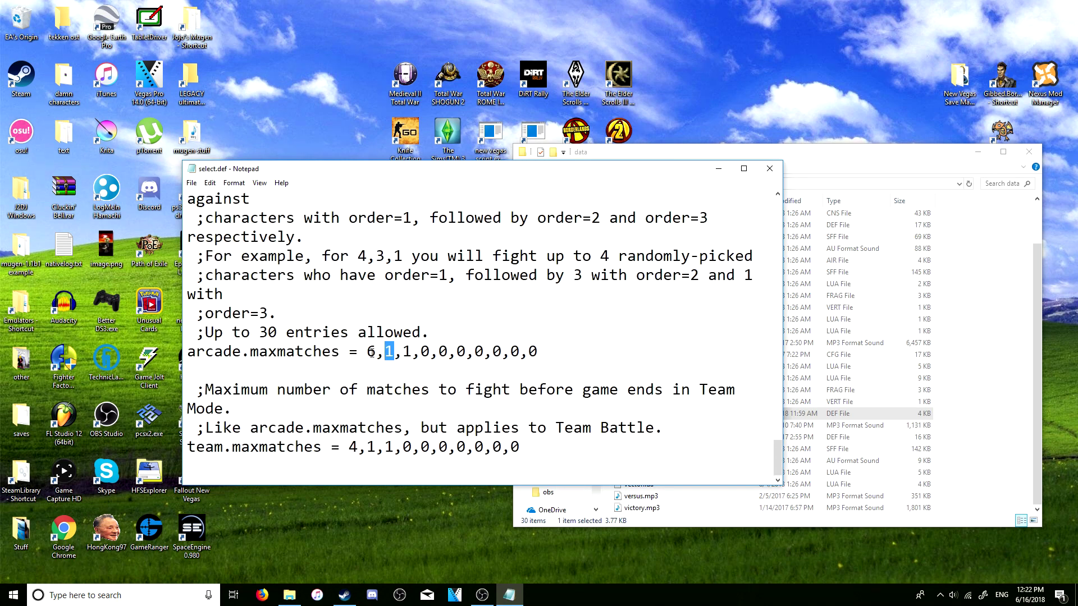
drag(366, 352, 378, 352)
drag(385, 351, 543, 353)
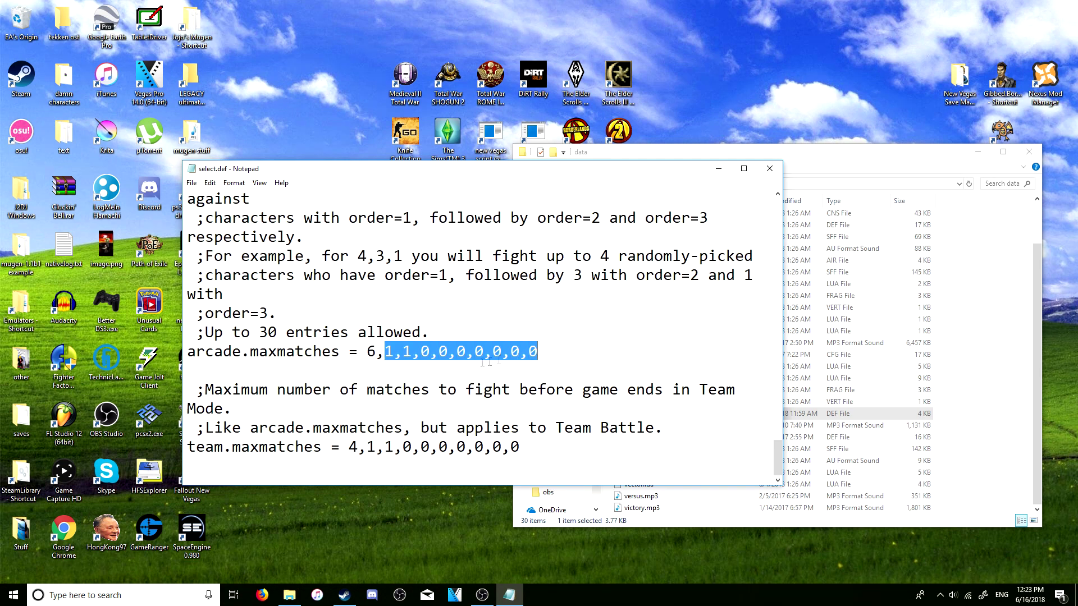
click(393, 351)
key(BackSpace)
text(3)
key(BackSpace)
text(2)
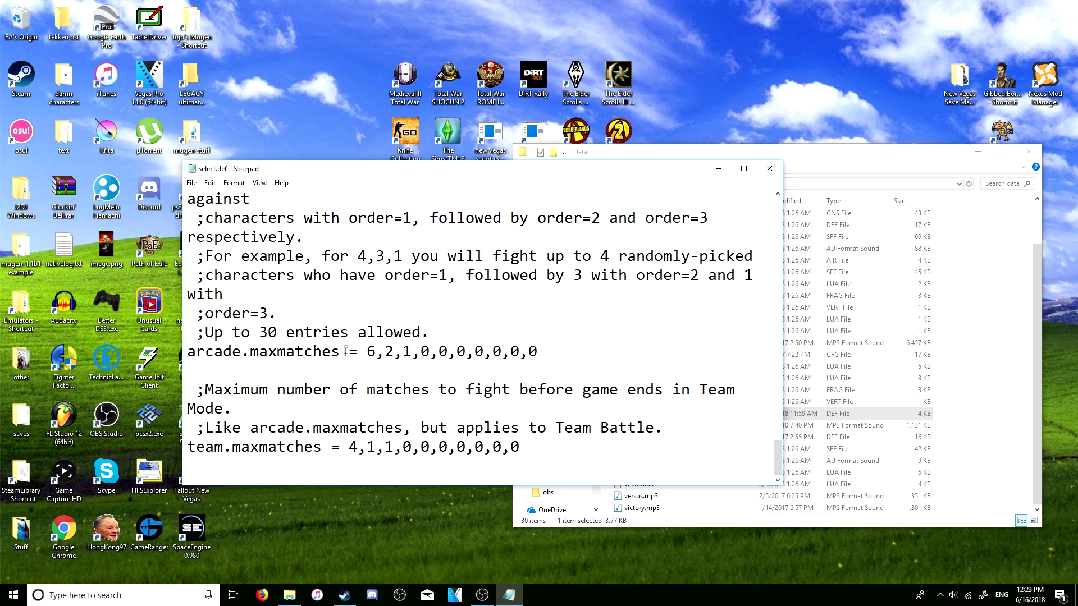
Go through the individual arcade.maxmatches entries and the team.maxmatches value list, highlighting them for review.
drag(358, 351, 366, 351)
click(369, 352)
drag(371, 351, 377, 353)
drag(384, 353, 392, 354)
click(384, 352)
drag(402, 352, 537, 351)
click(415, 352)
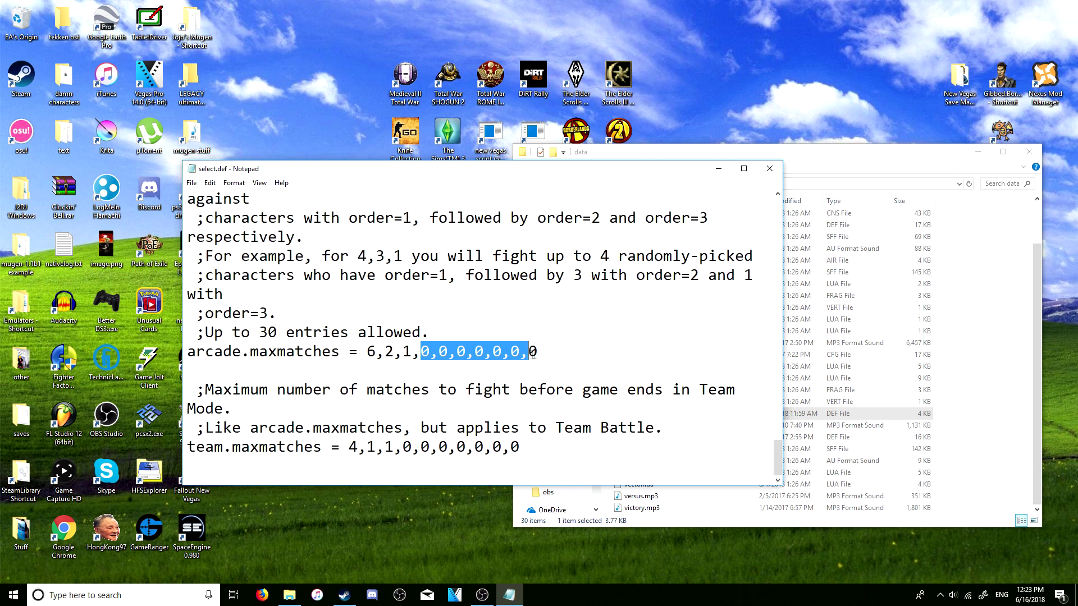
click(537, 352)
click(352, 447)
drag(352, 448, 520, 447)
click(520, 447)
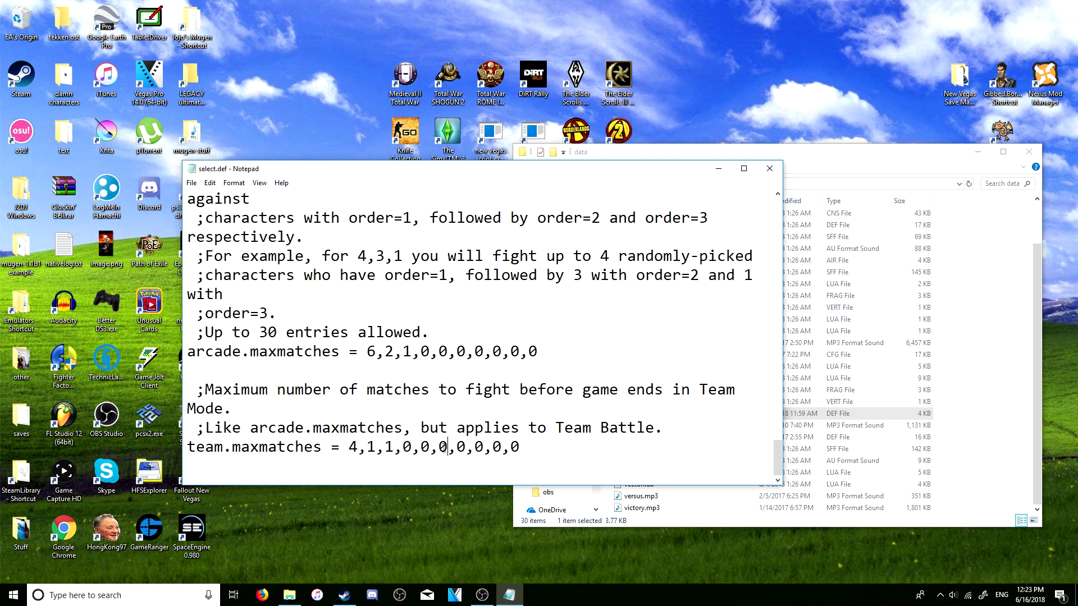
Add the stage path stage/kfm.def after a comma to the MVC2_Spiderman entry in the character list.
scroll(395, 387, up, 1)
scroll(395, 387, up, 10)
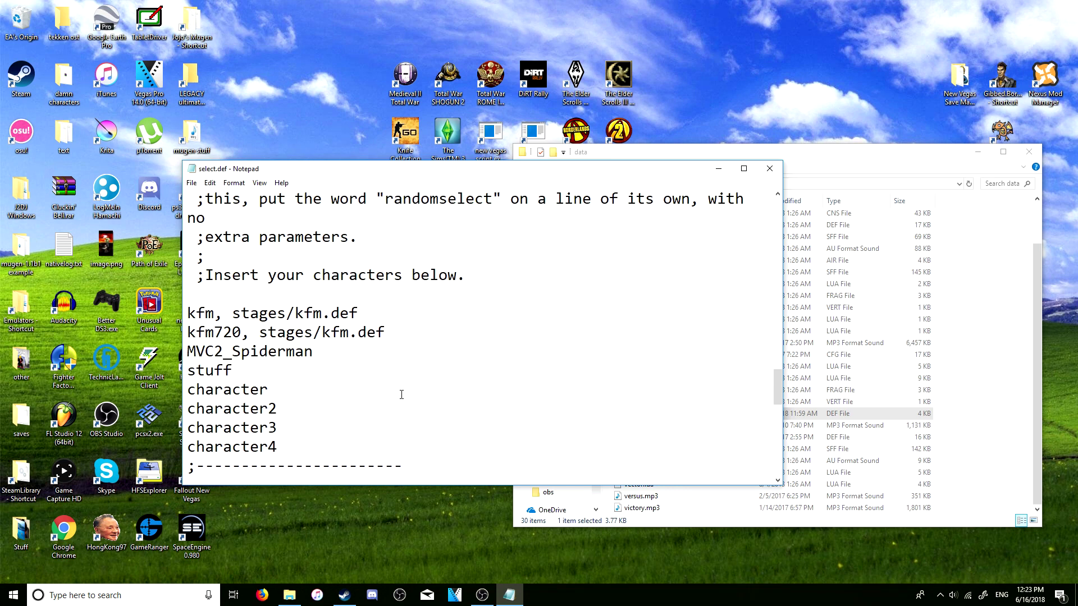
text(,)
drag(337, 352, 452, 342)
text(stta)
key(BackSpace)
key(BackSpace)
text(age.)
key(BackSpace)
text(/kfm.def.)
key(BackSpace)
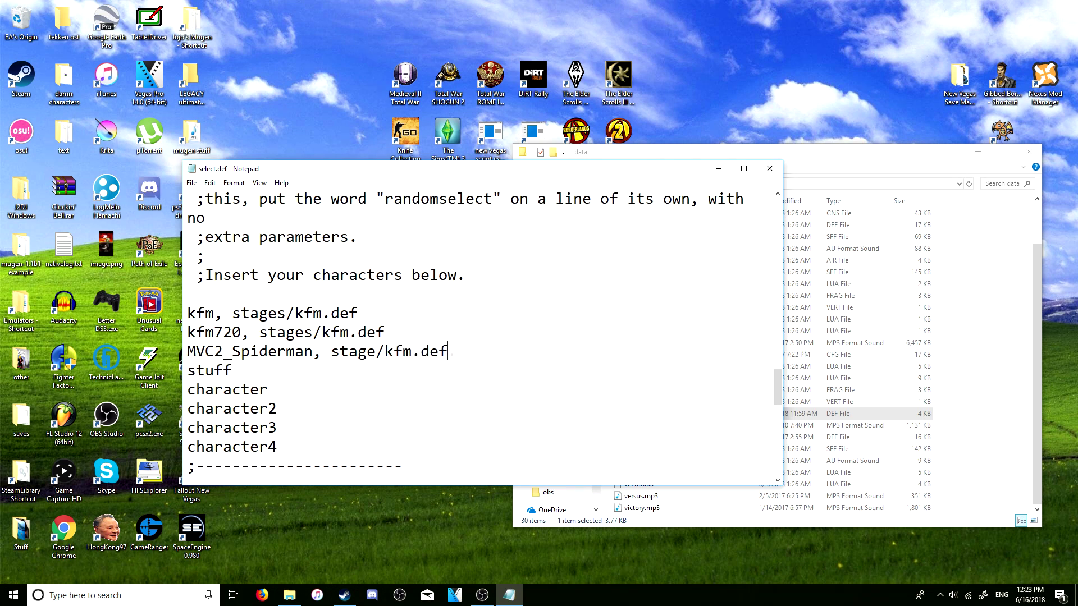
Append the parameter order=2 after the stage path in the MVC2_Spiderman entry.
text(,)
drag(331, 351, 451, 352)
click(367, 352)
click(460, 353)
text(order=2)
Check the arcade.maxmatches values again in the [Options] section, focusing on the first number.
drag(406, 313, 408, 331)
scroll(421, 326, down, 10)
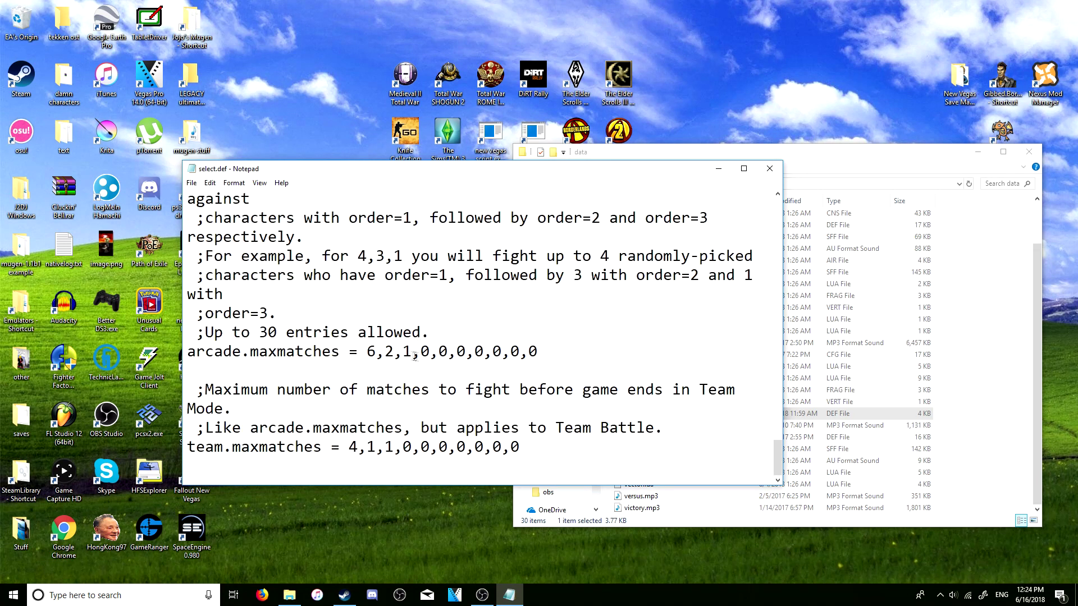
double_click(371, 352)
click(371, 352)
double_click(372, 351)
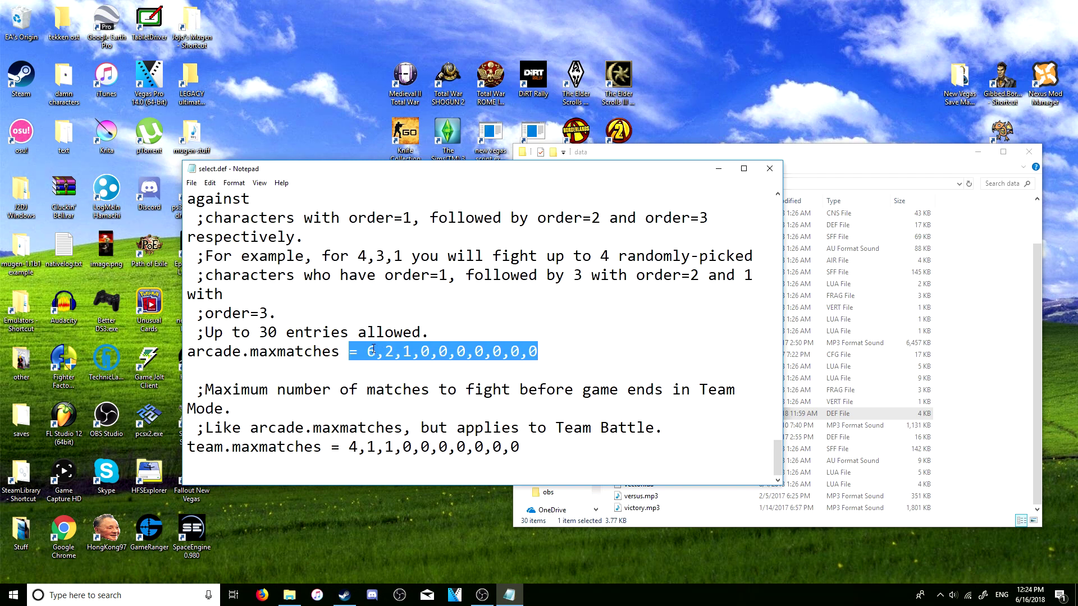
click(374, 350)
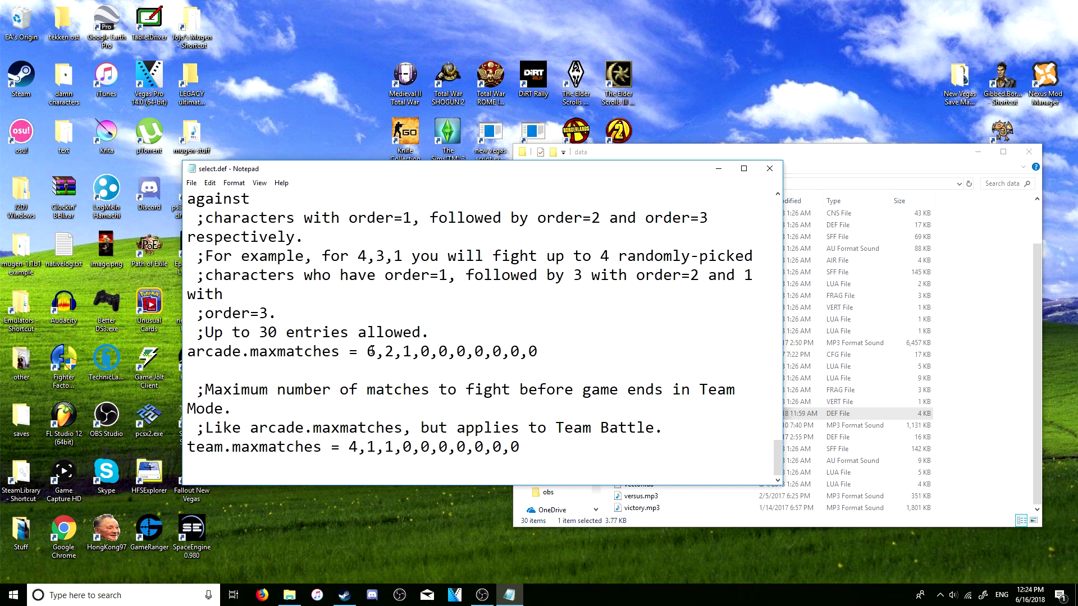
Compare the character entries without an order parameter, including both kfm lines, with the order setting on the MVC2_Spiderman line.
scroll(372, 352, up, 15)
scroll(373, 353, down, 3)
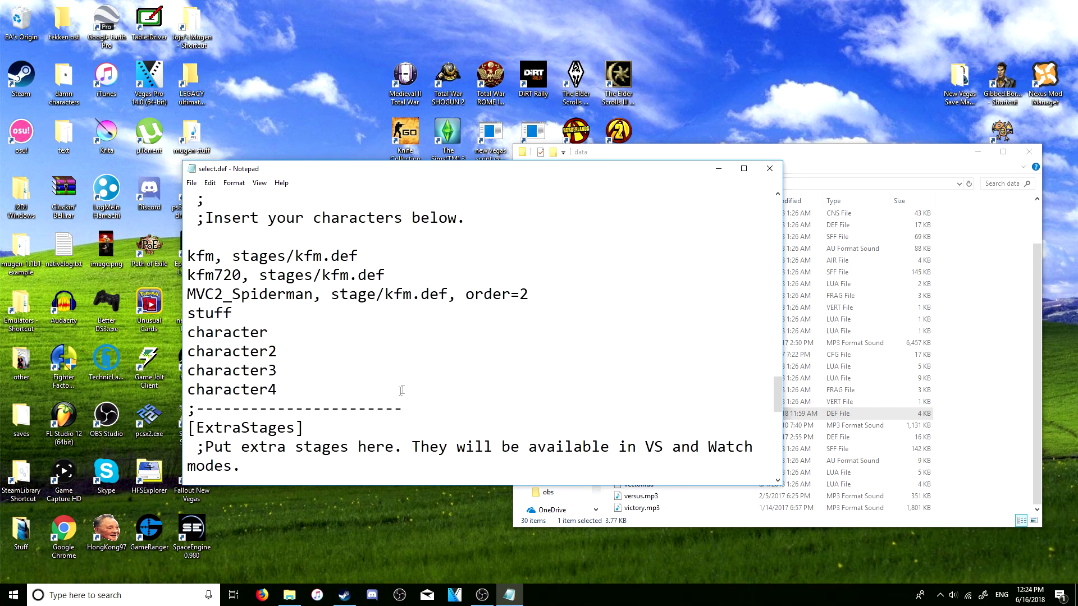
drag(358, 408, 234, 313)
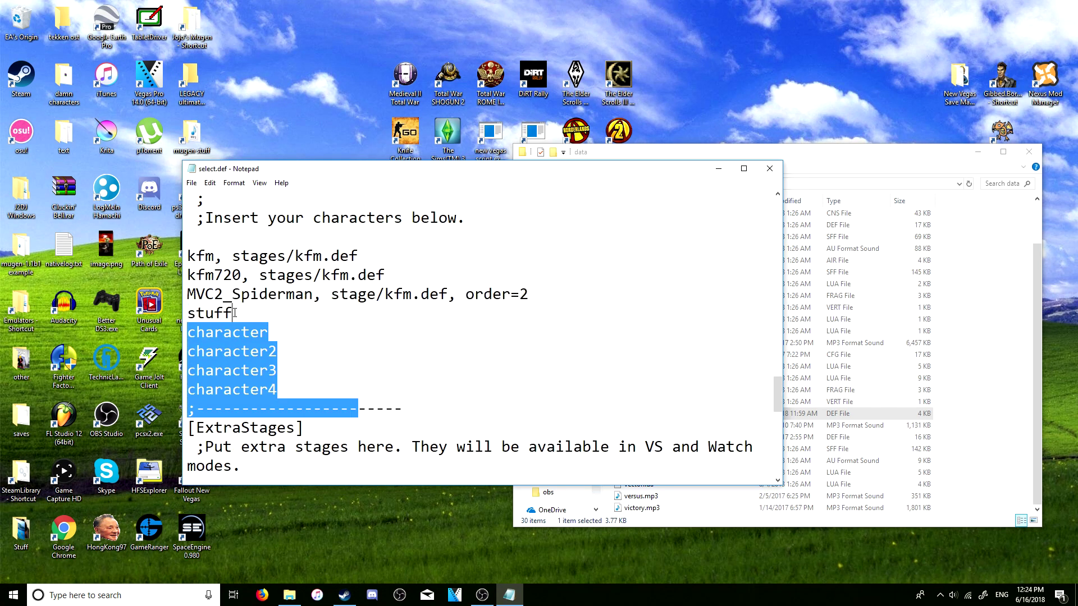
click(279, 351)
drag(385, 275, 187, 256)
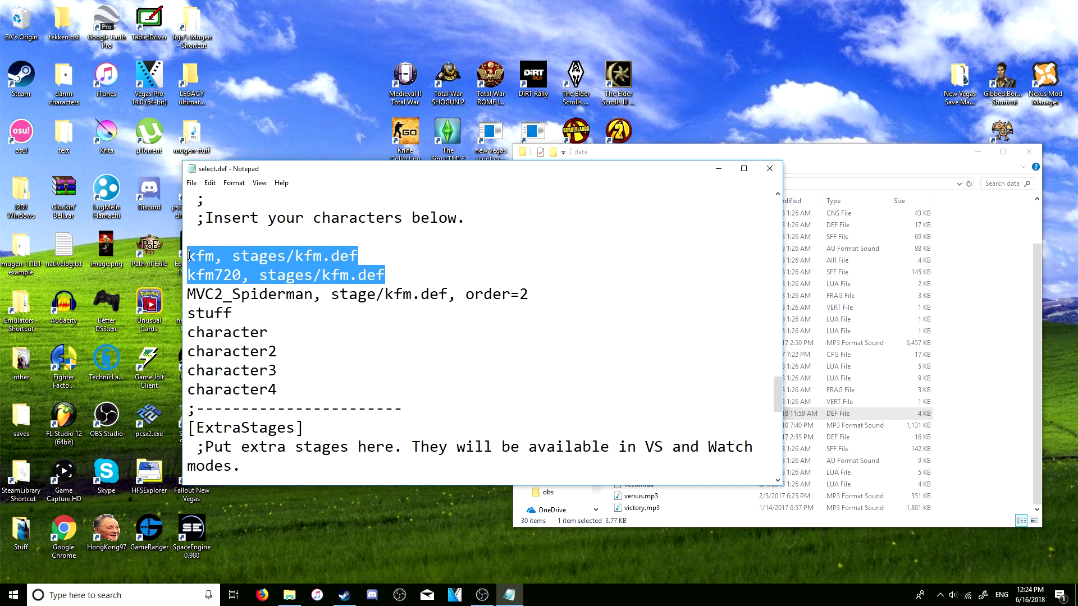
click(385, 275)
click(474, 294)
key(shift+End)
click(395, 275)
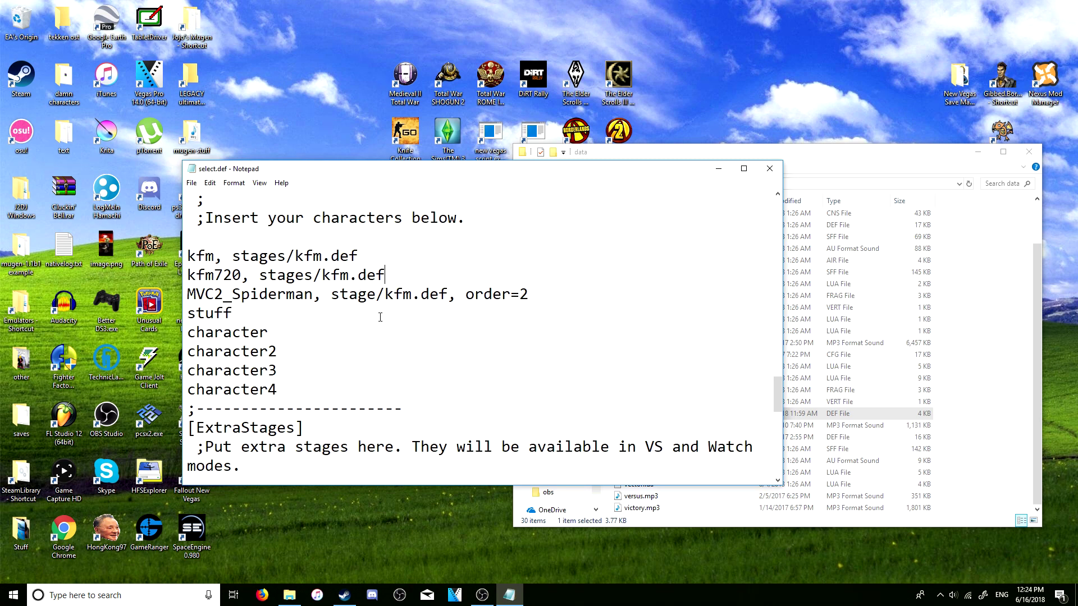
Leave select.def, return to the mugen-1.1b1 example folder and launch VSelect.exe.
click(269, 315)
drag(503, 295, 448, 294)
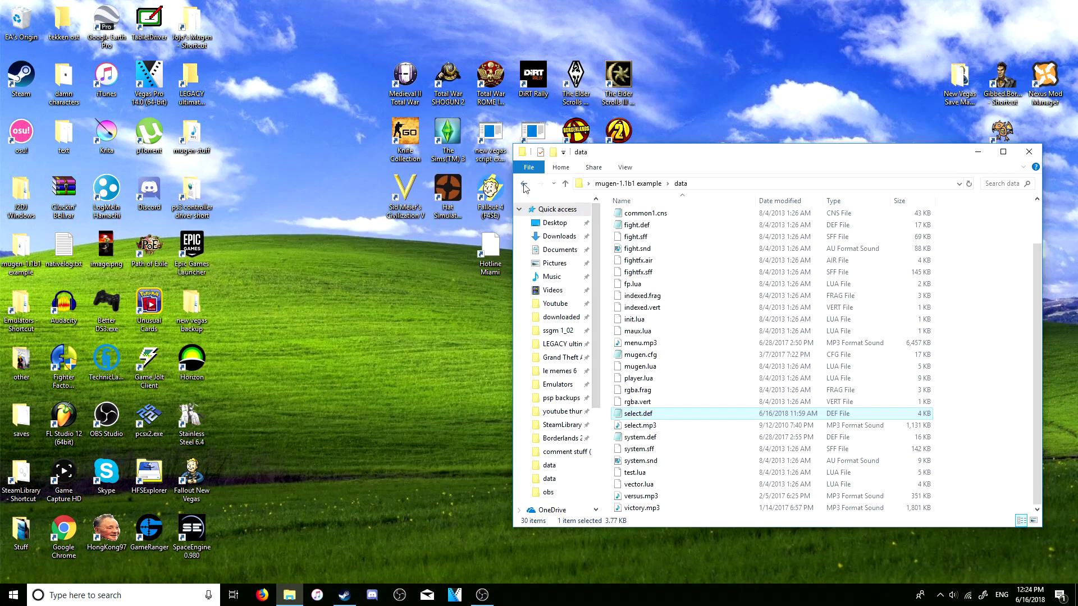
click(524, 184)
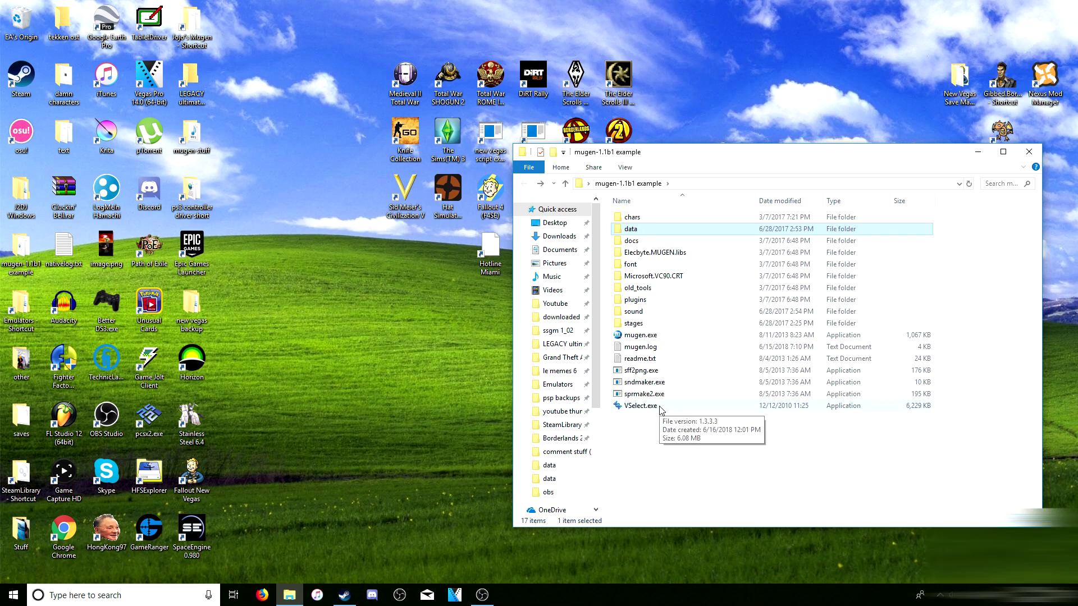
double_click(660, 406)
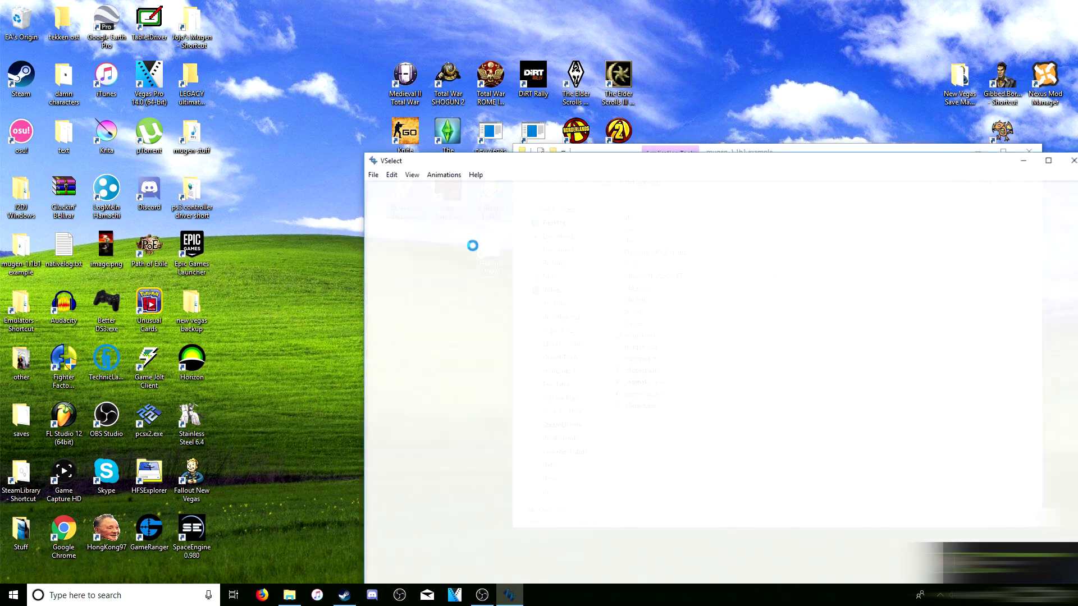
Look through the data and mugen1 folders for motif .def files in the motif selection dialog, and close it without choosing one.
click(373, 175)
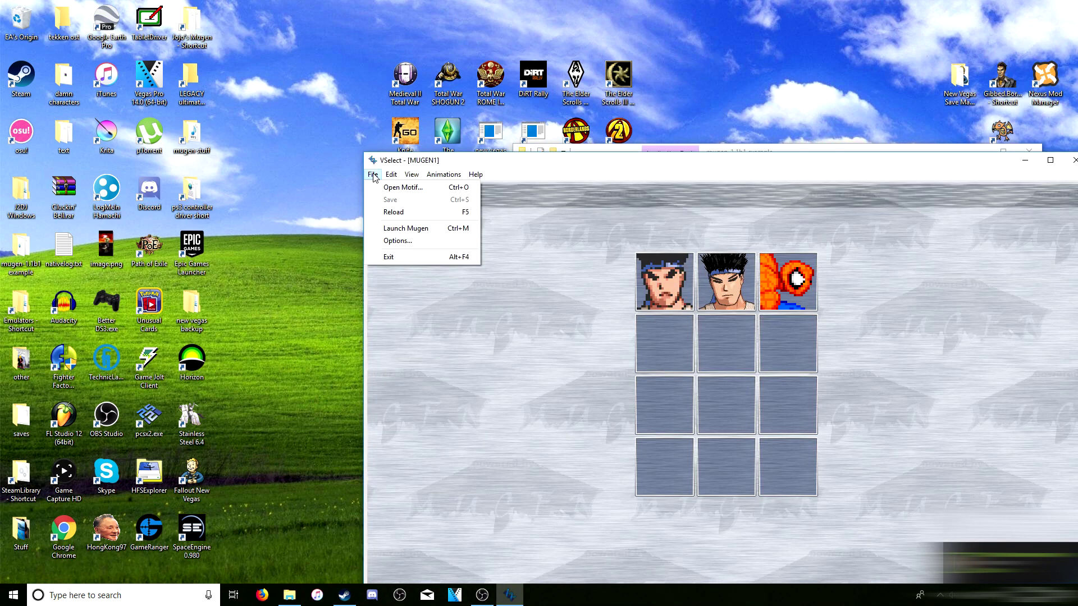
click(373, 175)
drag(483, 167, 332, 208)
click(271, 193)
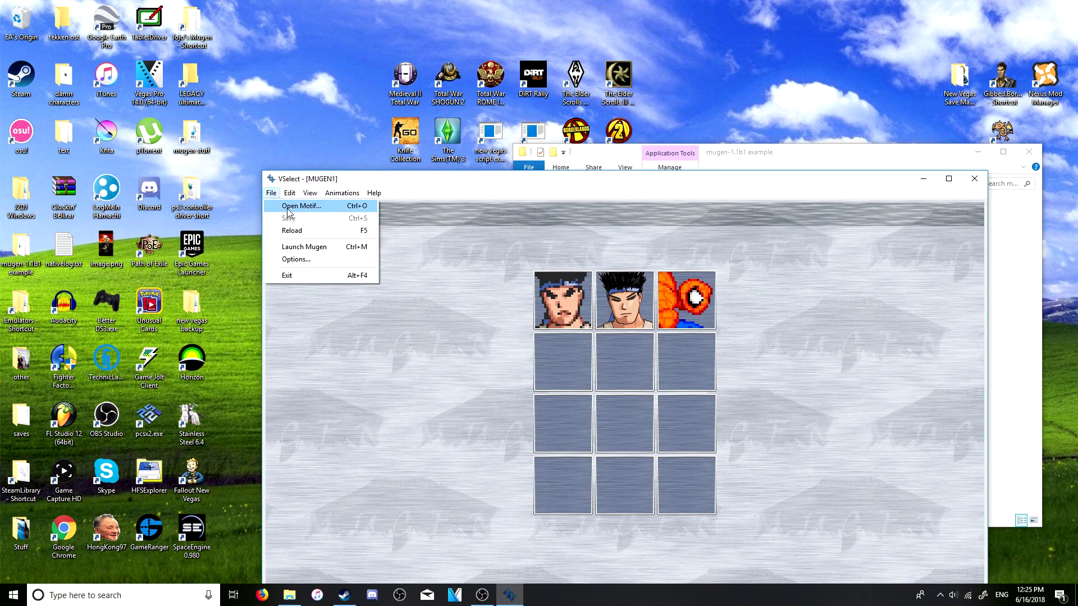
click(288, 208)
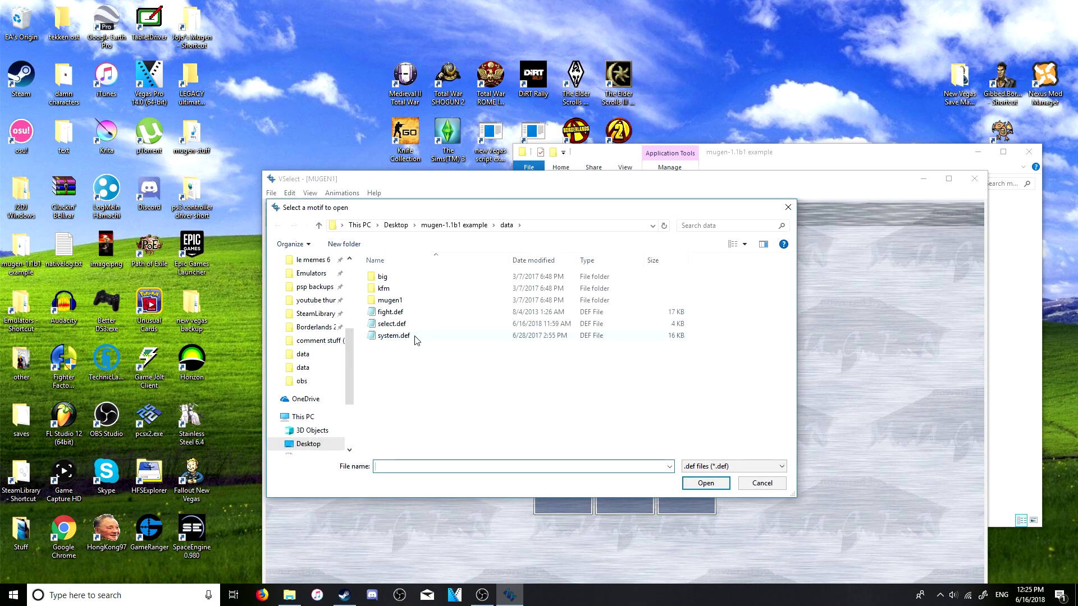
double_click(397, 301)
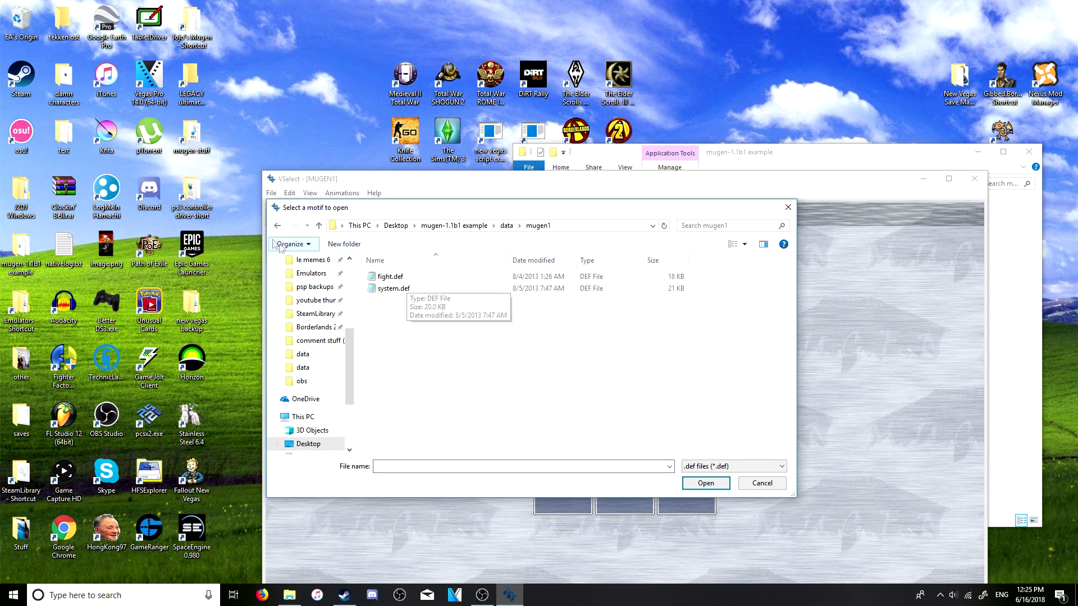
key(alt+Left)
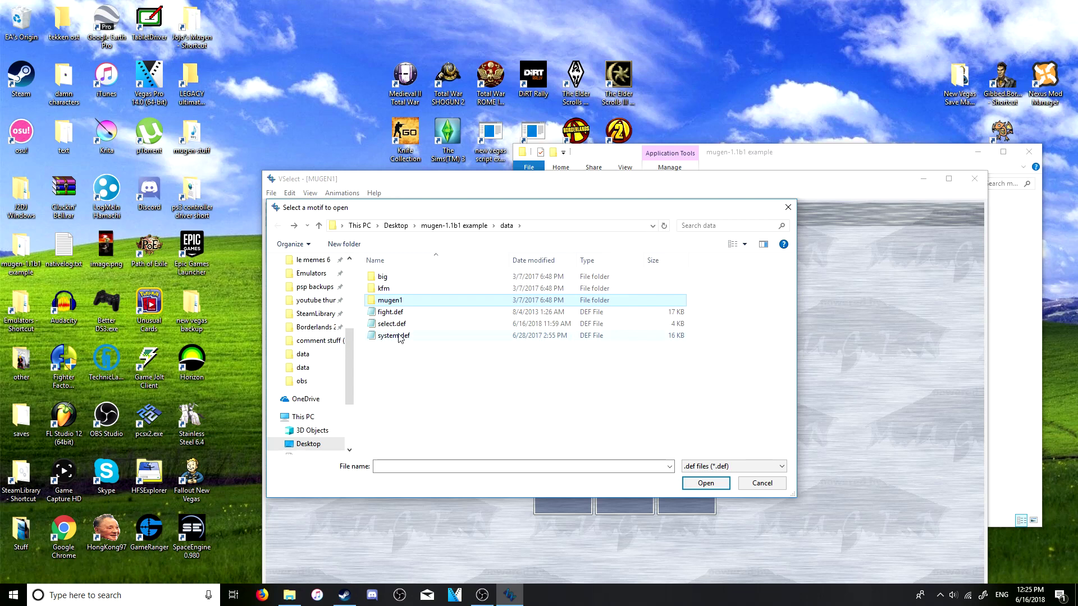
double_click(388, 302)
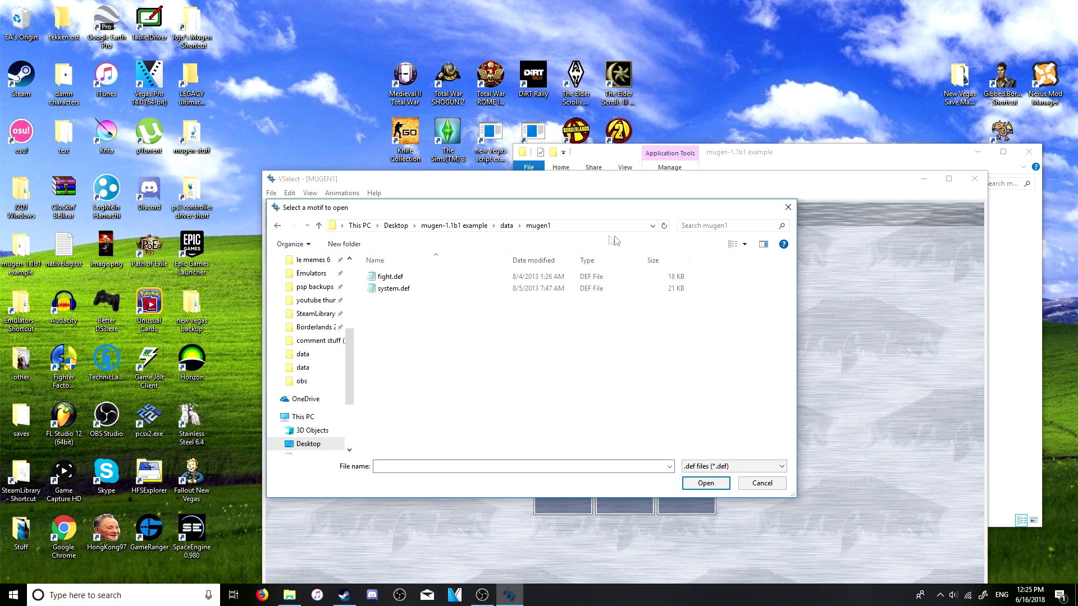
click(788, 207)
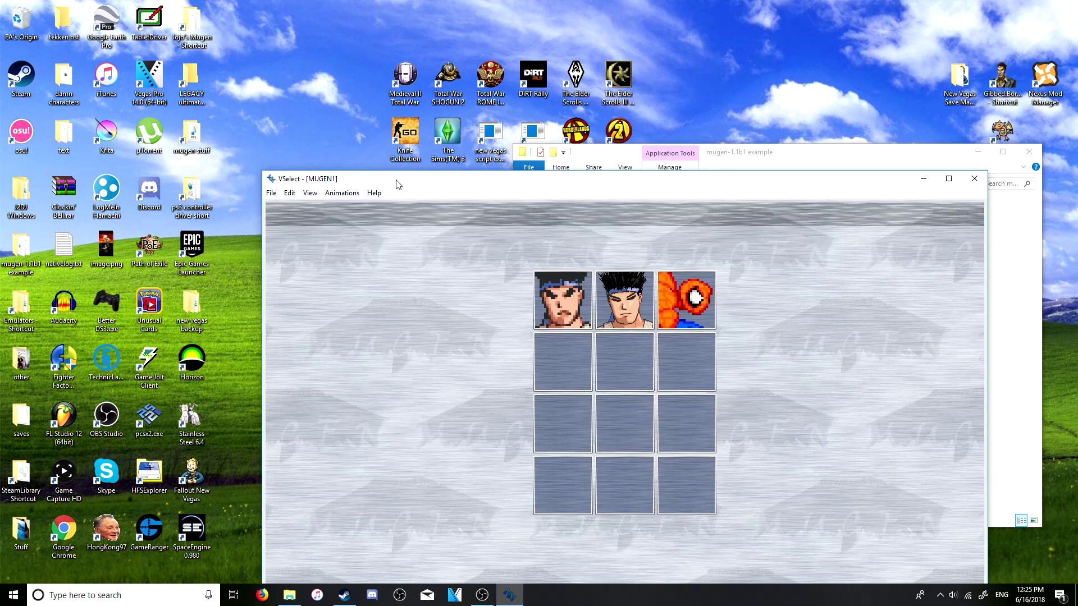
Insert MVC2_Spiderman.def from the chars folder into the second row of the character grid and move it to that row's third slot.
drag(397, 182, 215, 104)
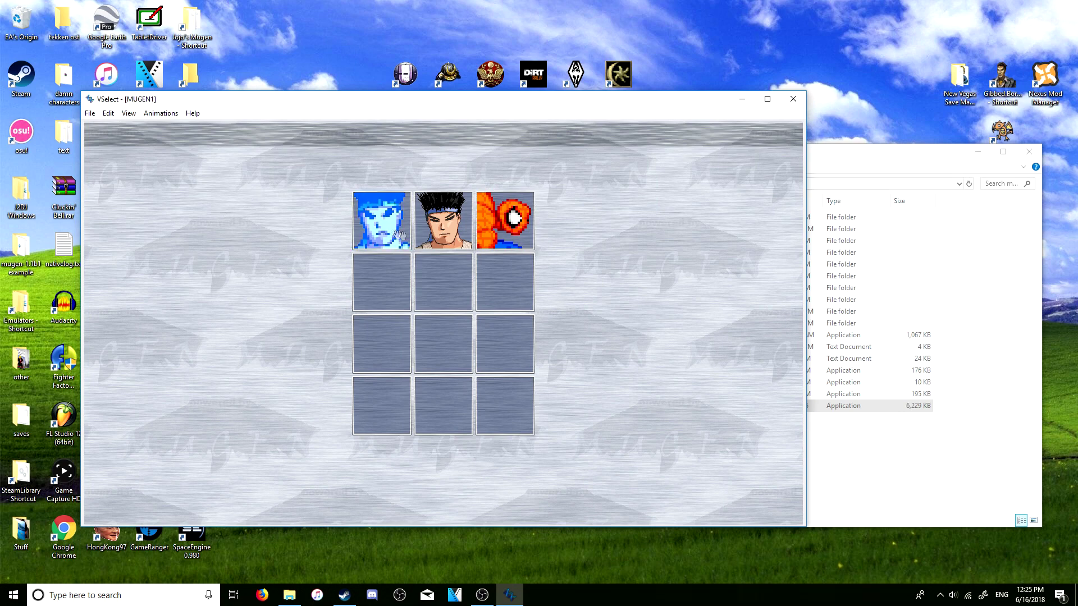
right_click(371, 285)
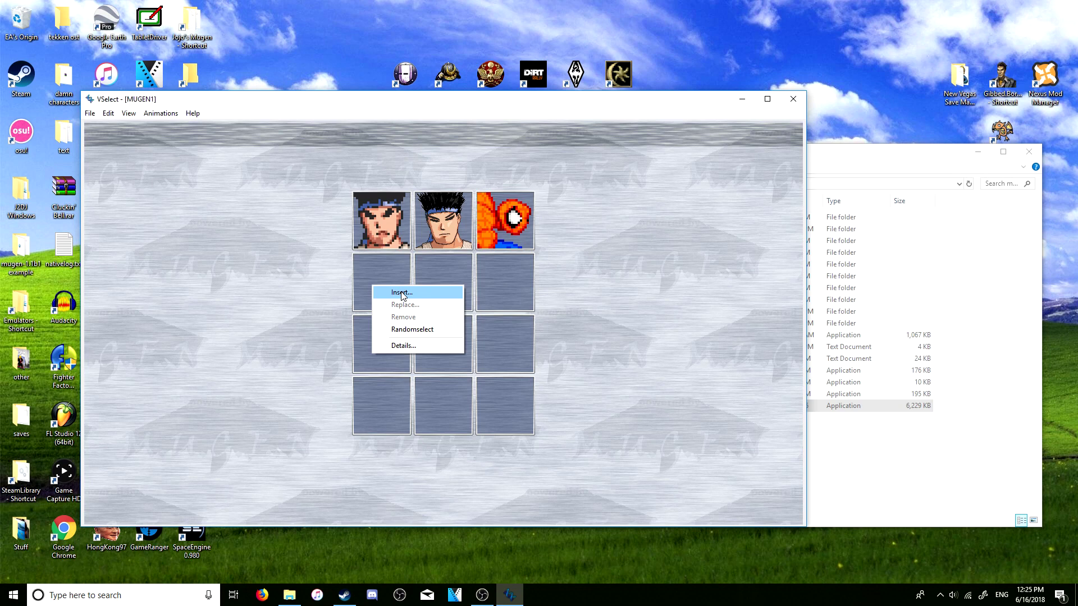
click(332, 268)
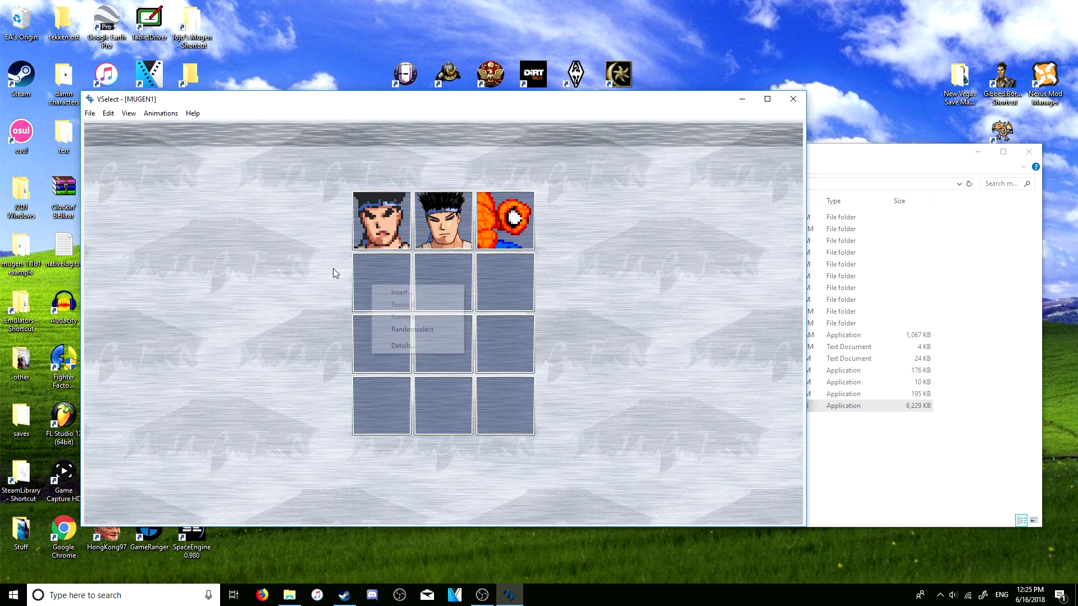
right_click(383, 274)
click(397, 283)
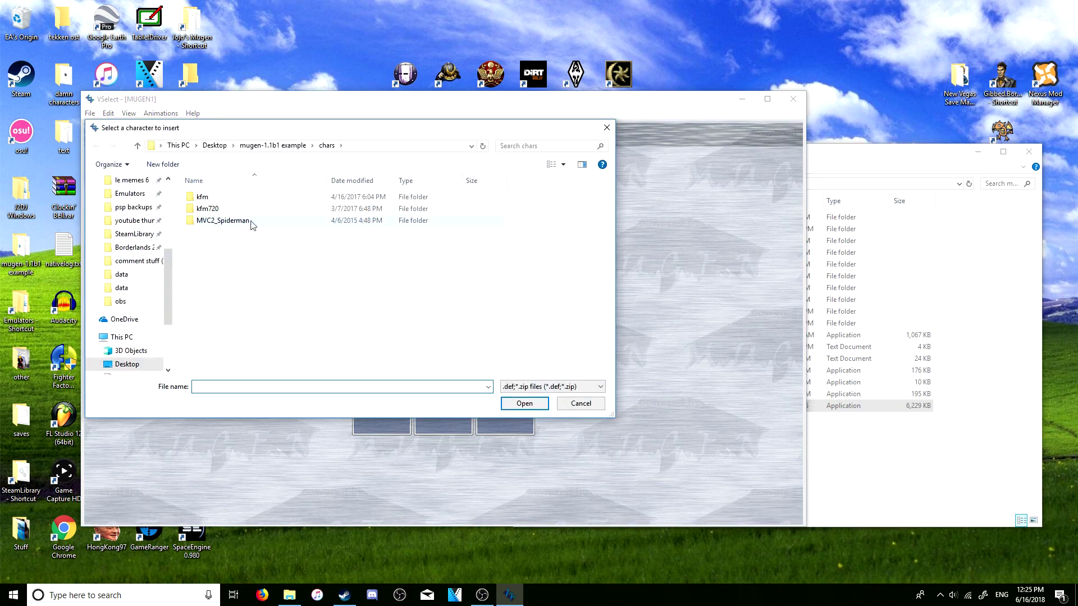
double_click(250, 221)
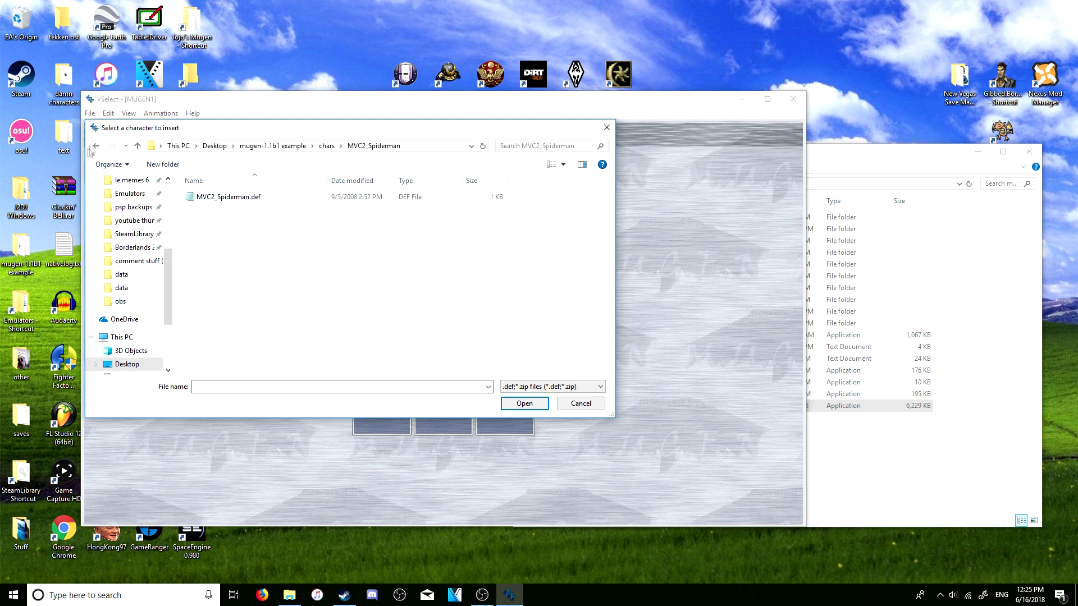
click(97, 145)
double_click(227, 221)
key(alt+Left)
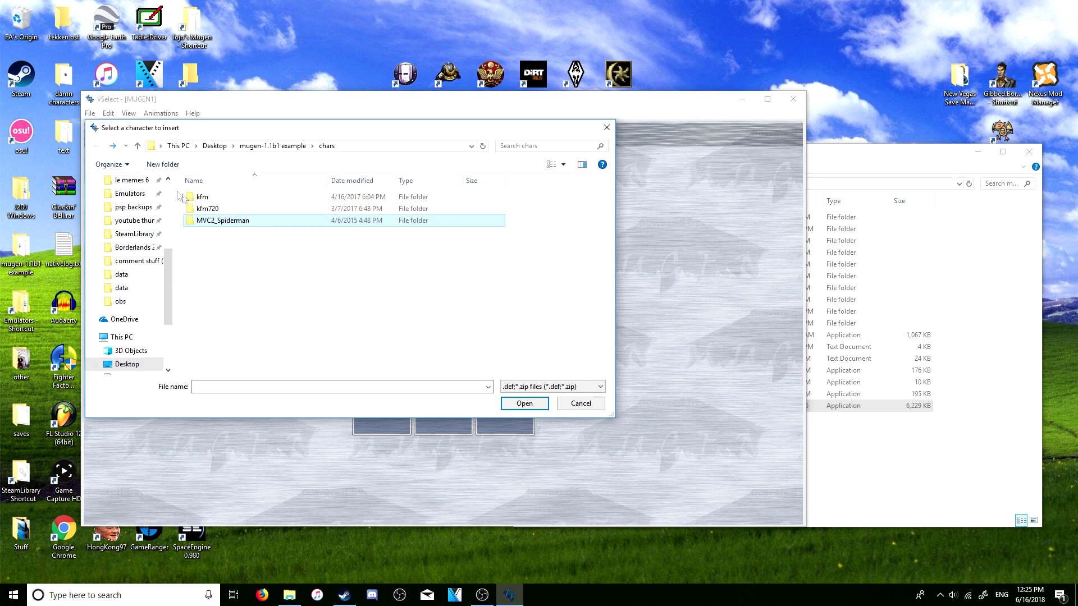
double_click(228, 222)
double_click(231, 199)
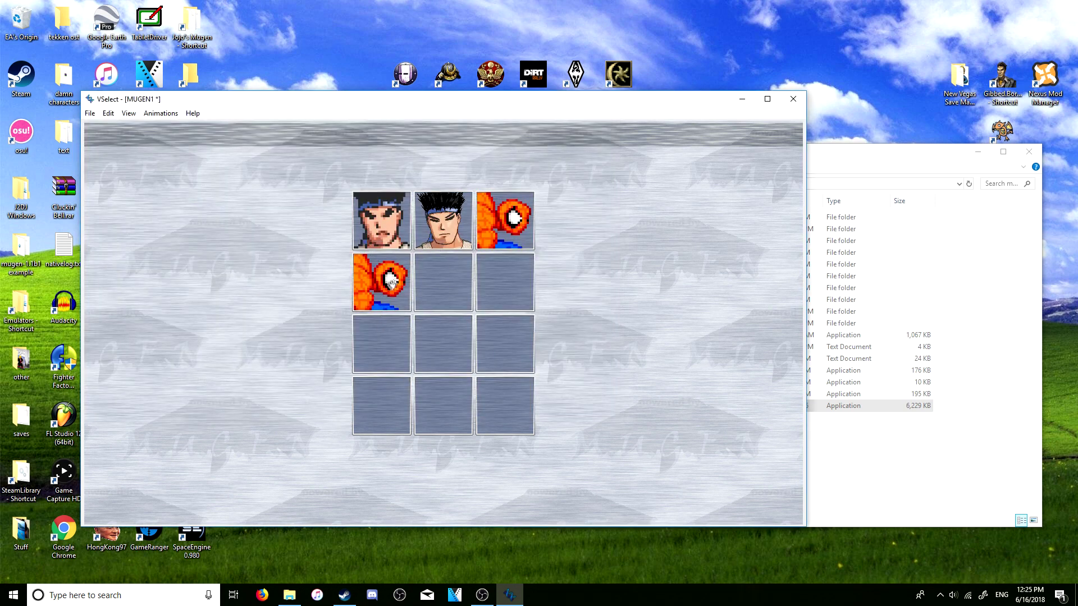
drag(385, 287, 508, 284)
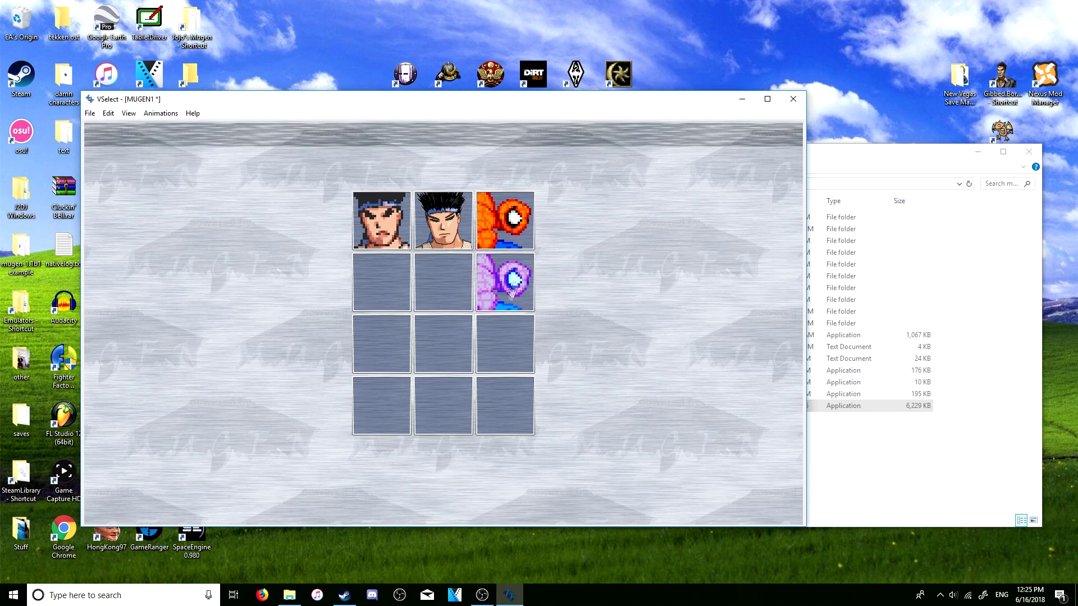
Add a Randomselect slot in the middle of the second row and move it to the middle slot of the last row.
right_click(433, 284)
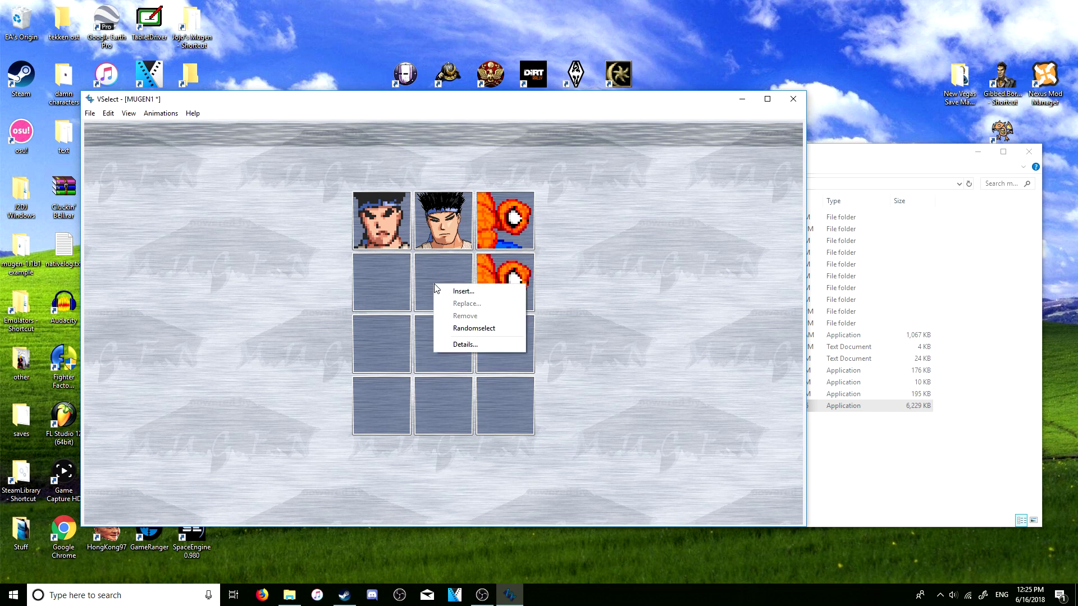
click(473, 328)
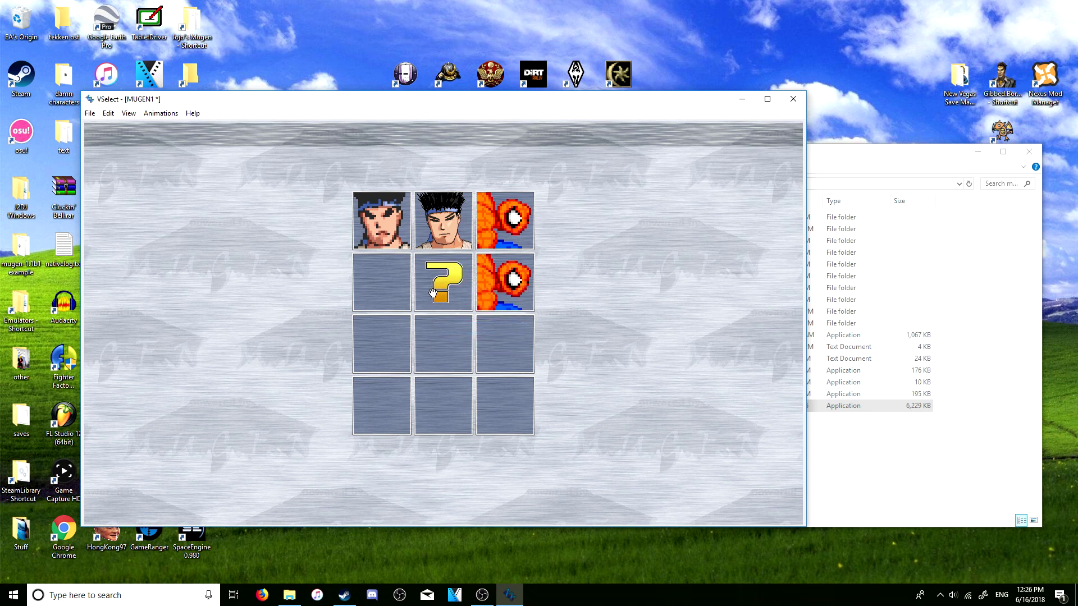
drag(445, 283, 442, 404)
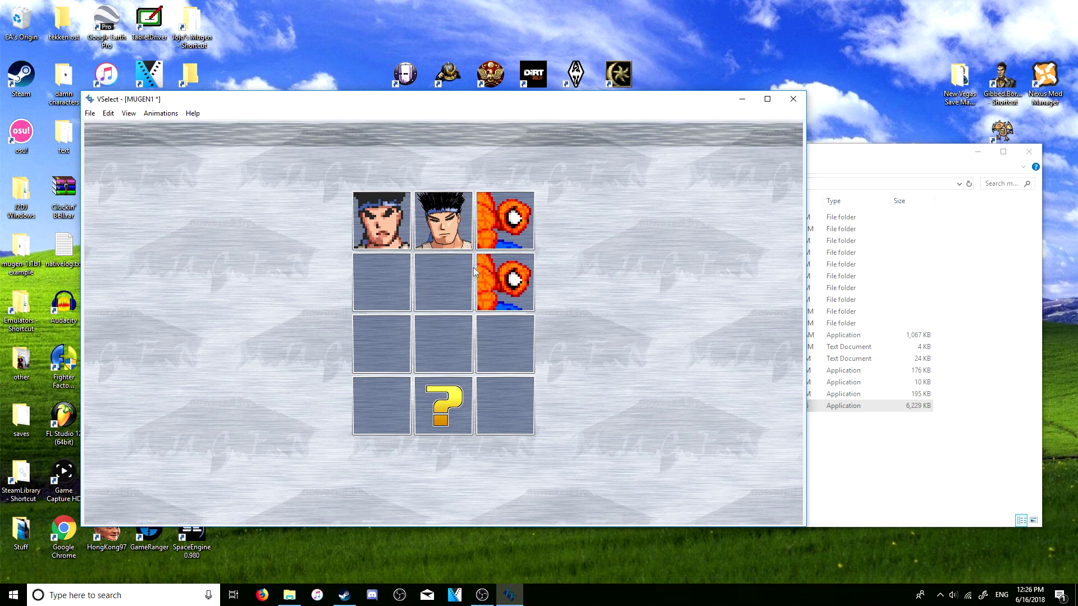
Open the properties of the second-row Spiderman and set its stage to finaldest2.def from the stages folder.
right_click(489, 276)
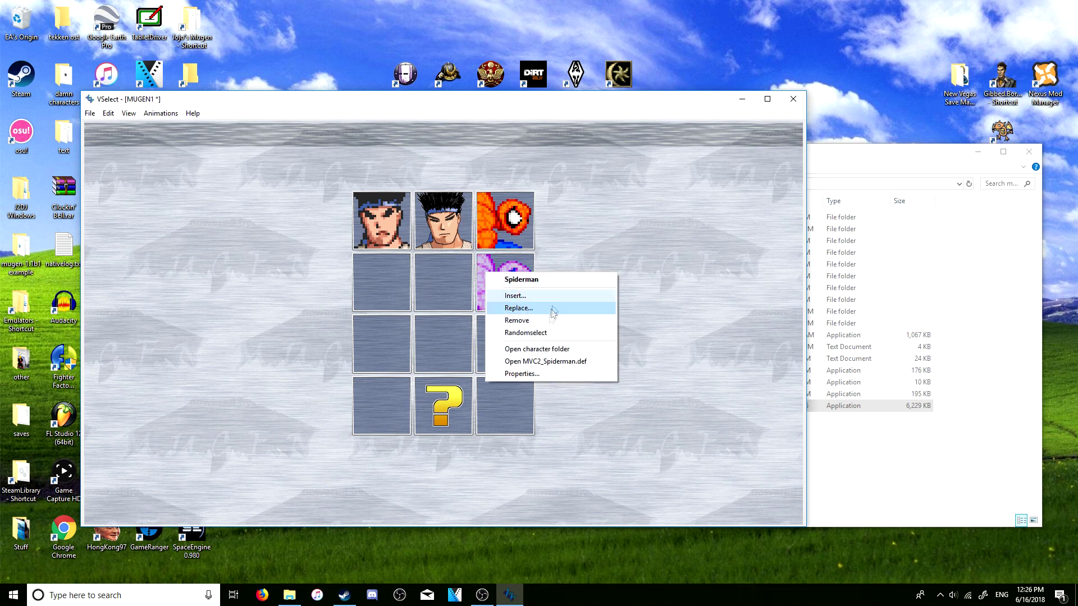
click(528, 374)
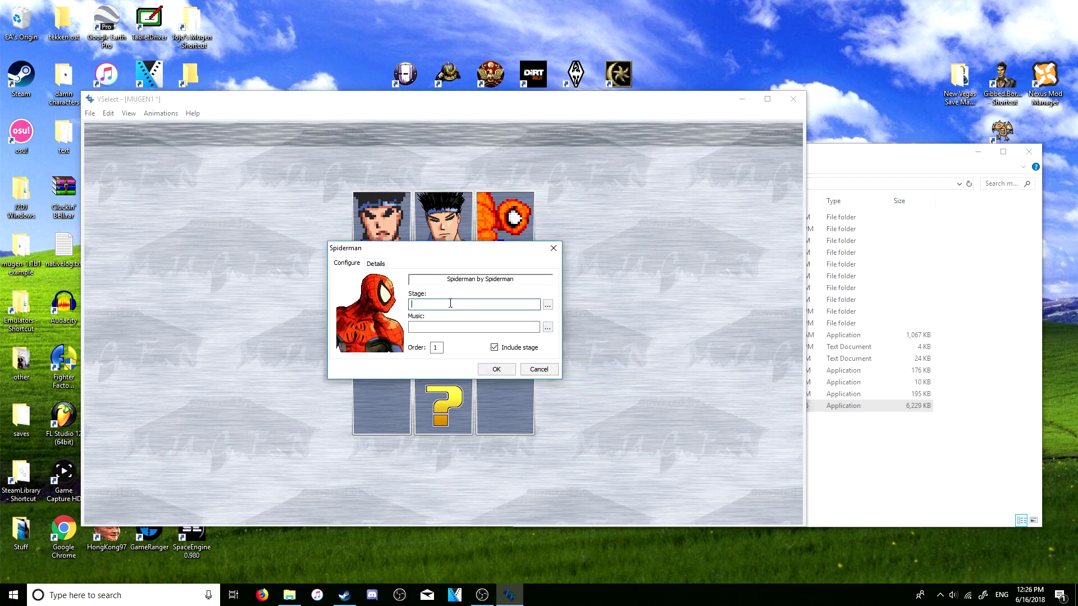
click(548, 305)
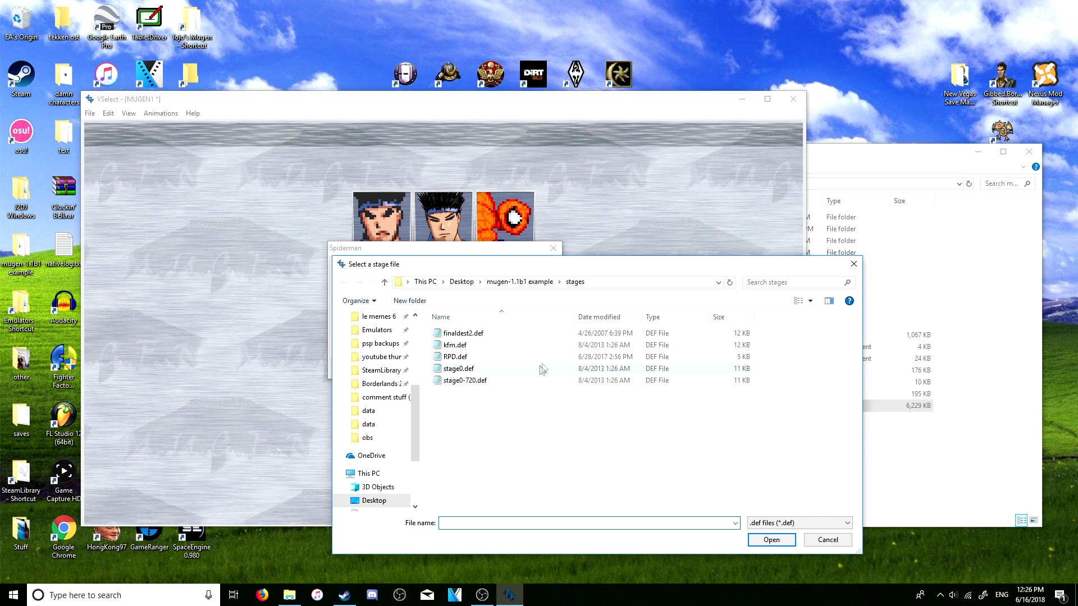
drag(572, 264, 394, 289)
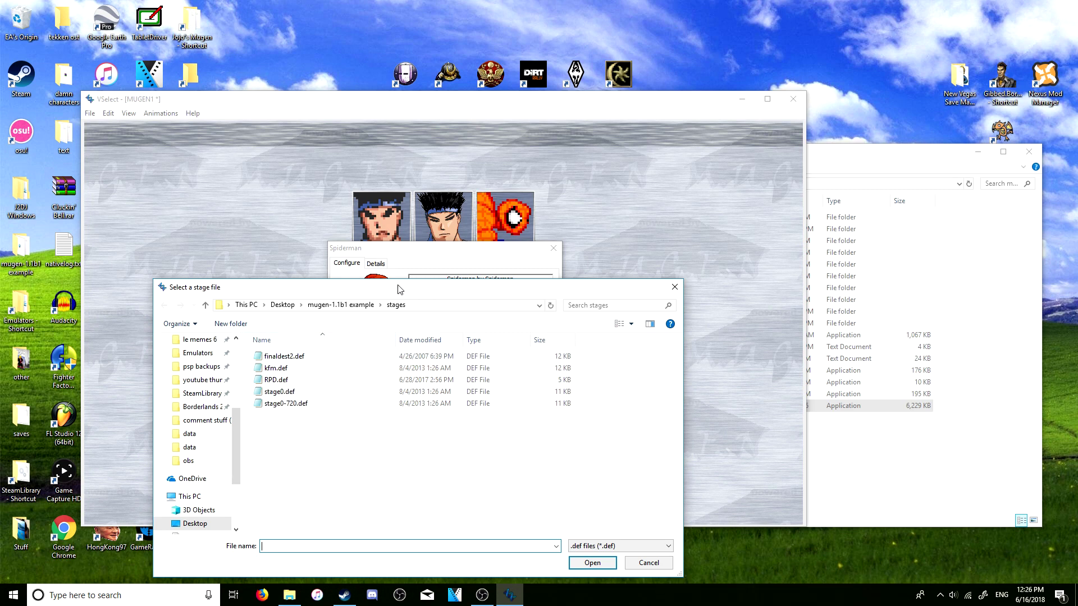
drag(397, 286, 537, 261)
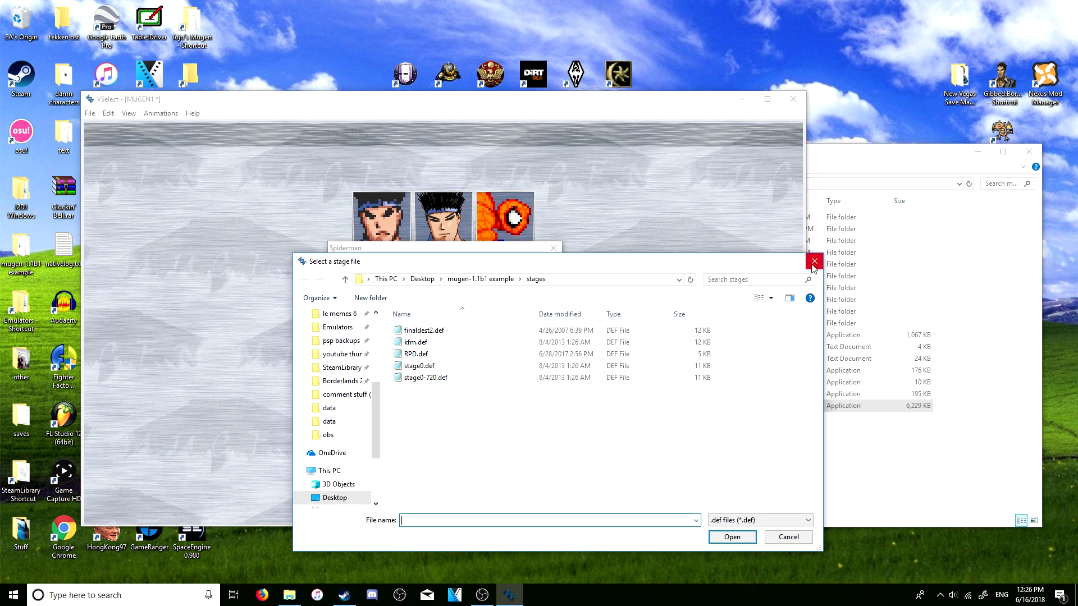
double_click(414, 332)
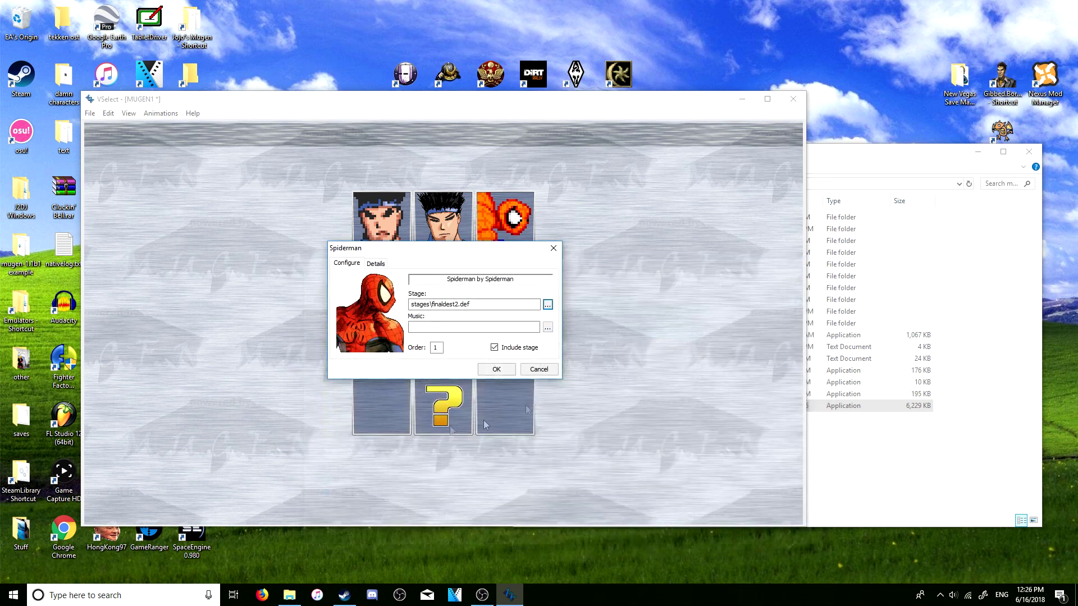
Examine the music files available in the sound folder and compare Spiderman's Music field with the stage path.
double_click(445, 303)
click(433, 331)
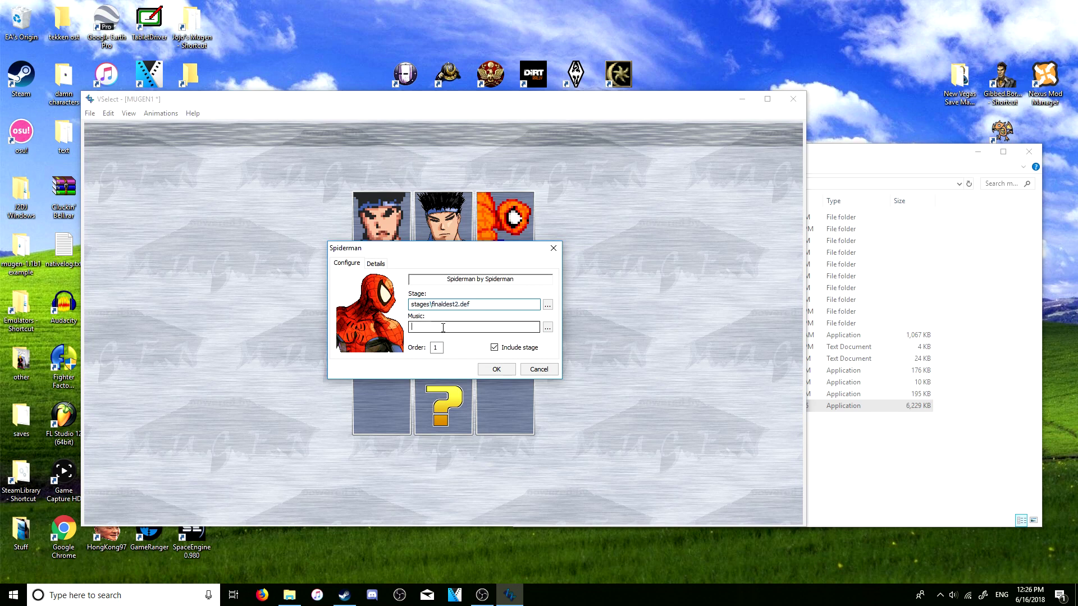
click(546, 328)
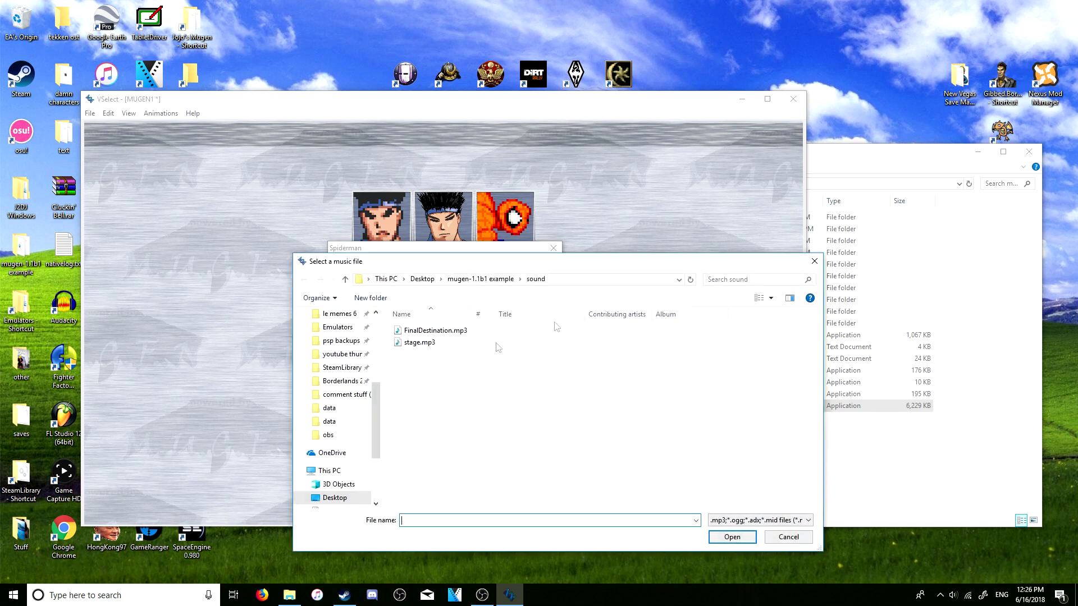
click(815, 261)
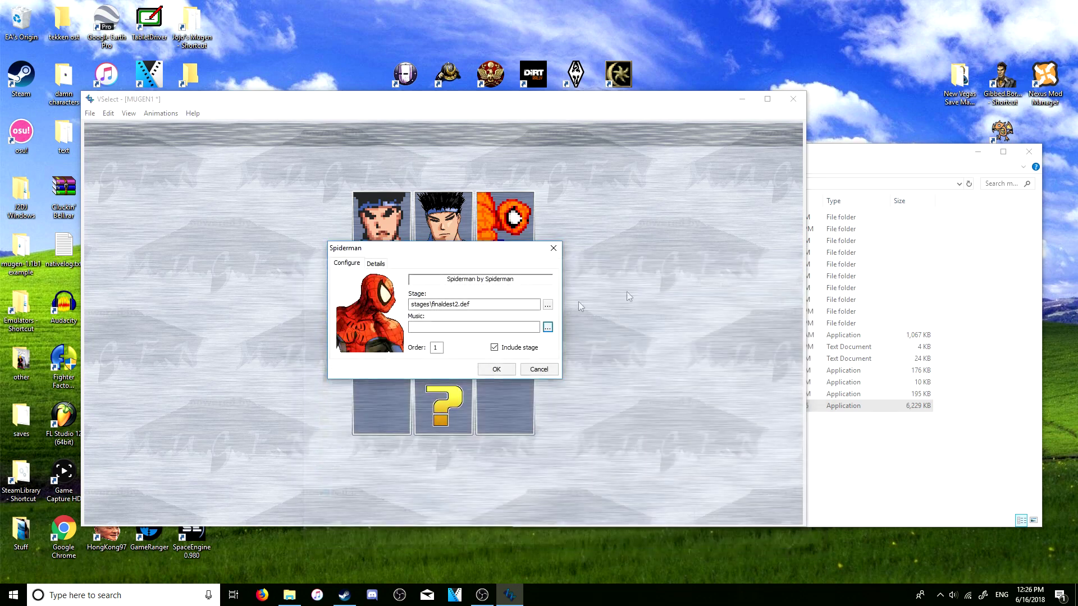
click(421, 328)
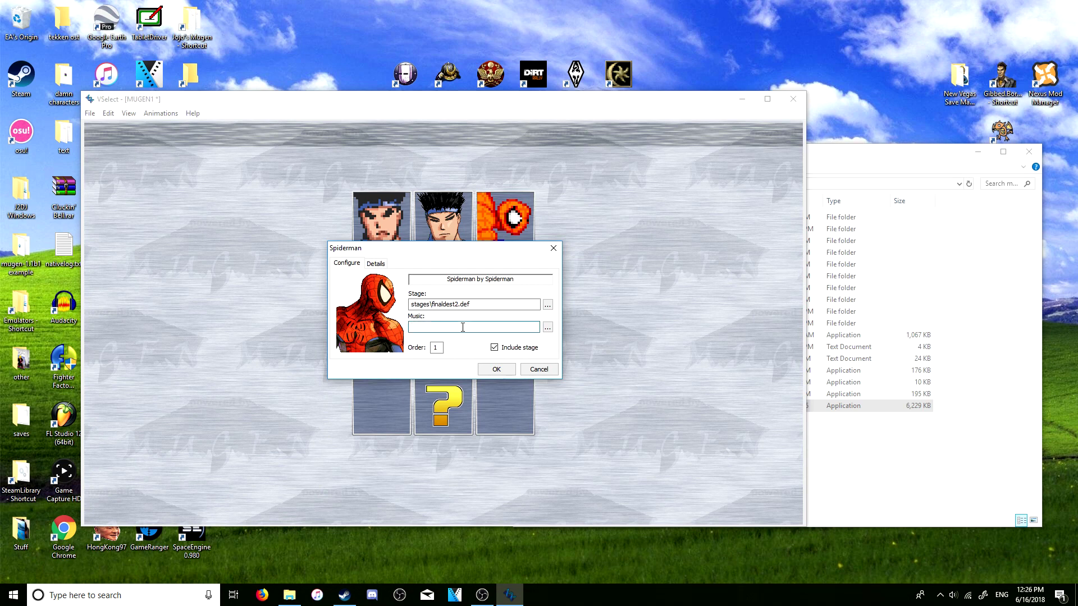
double_click(472, 306)
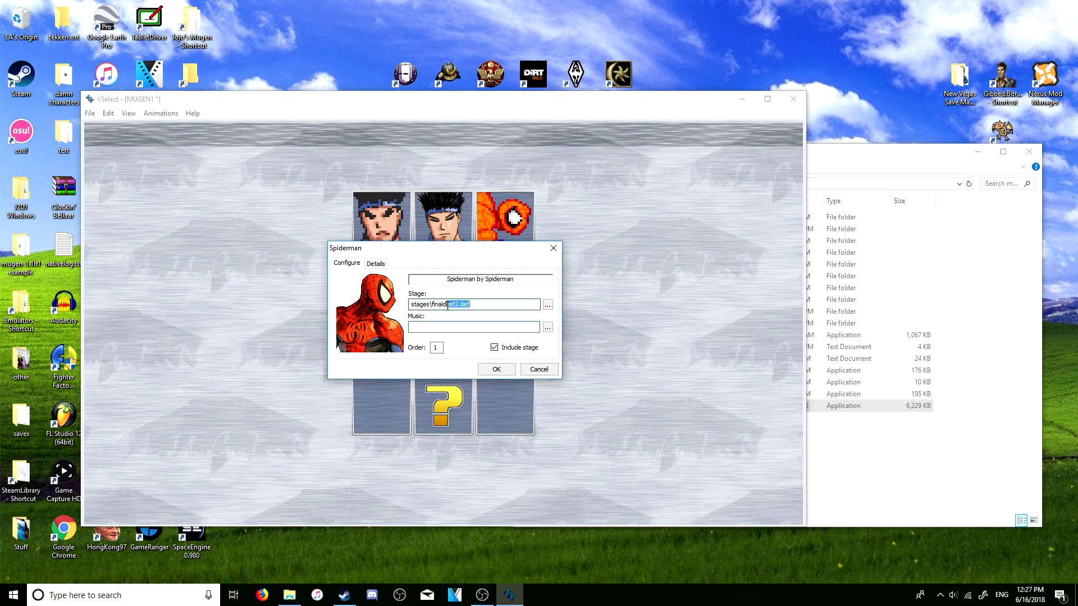
click(440, 307)
drag(433, 305, 472, 303)
click(411, 329)
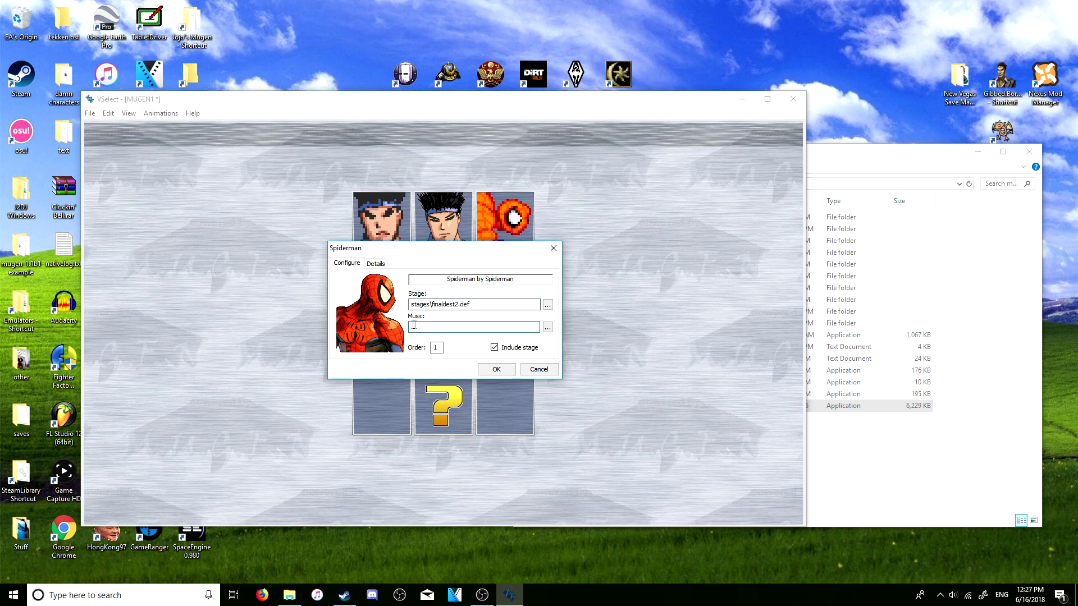
Turn off the Include stage option in Spiderman's properties.
click(469, 305)
double_click(440, 304)
key(End)
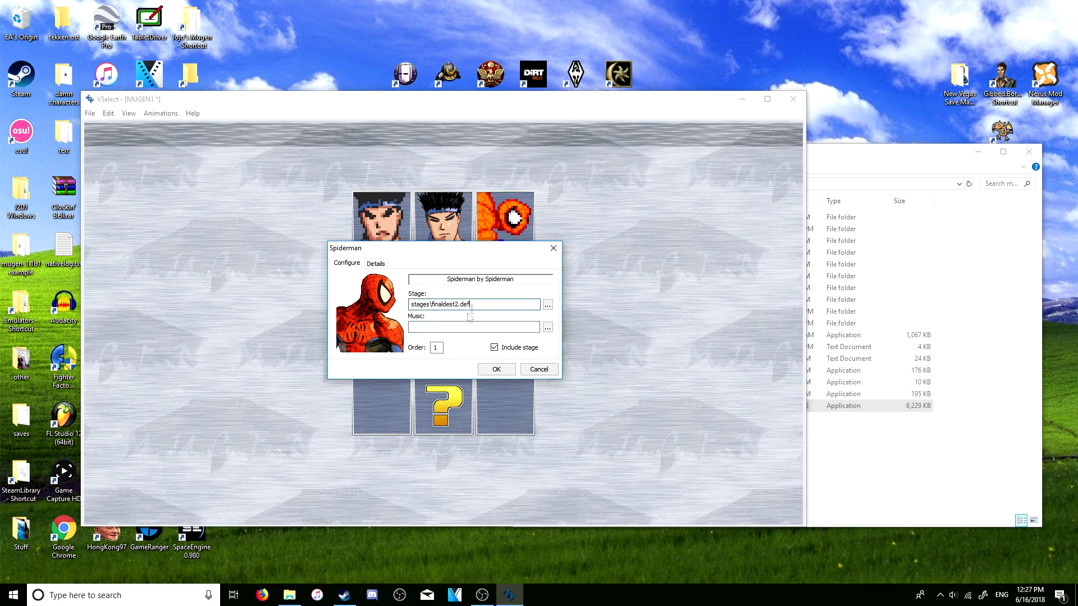
click(494, 348)
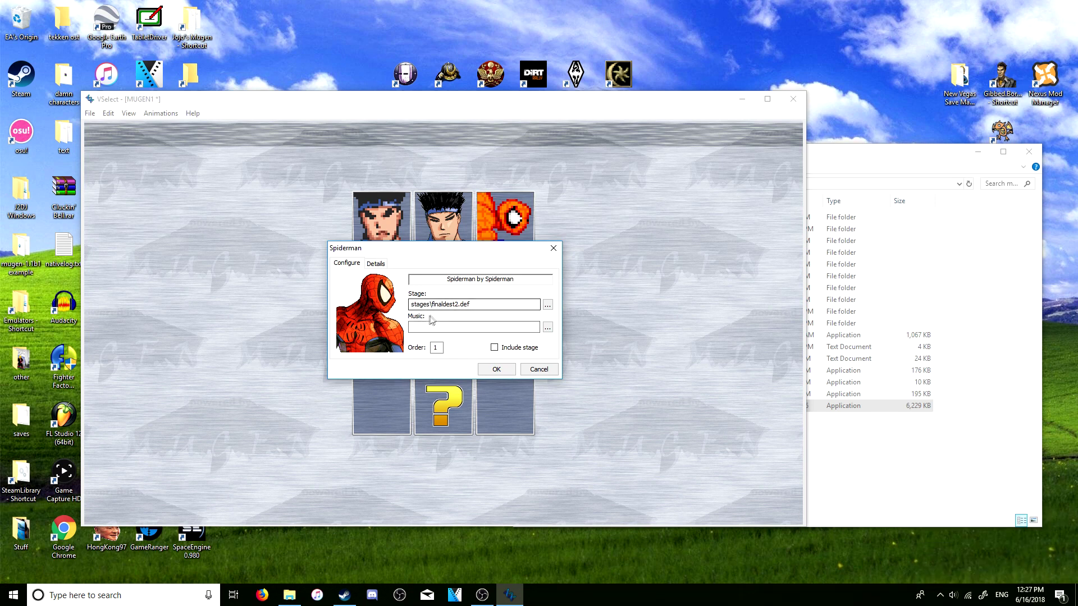
Set the second-row Spiderman's order to 3 and accept the character's properties, leaving its music blank.
drag(475, 304, 439, 302)
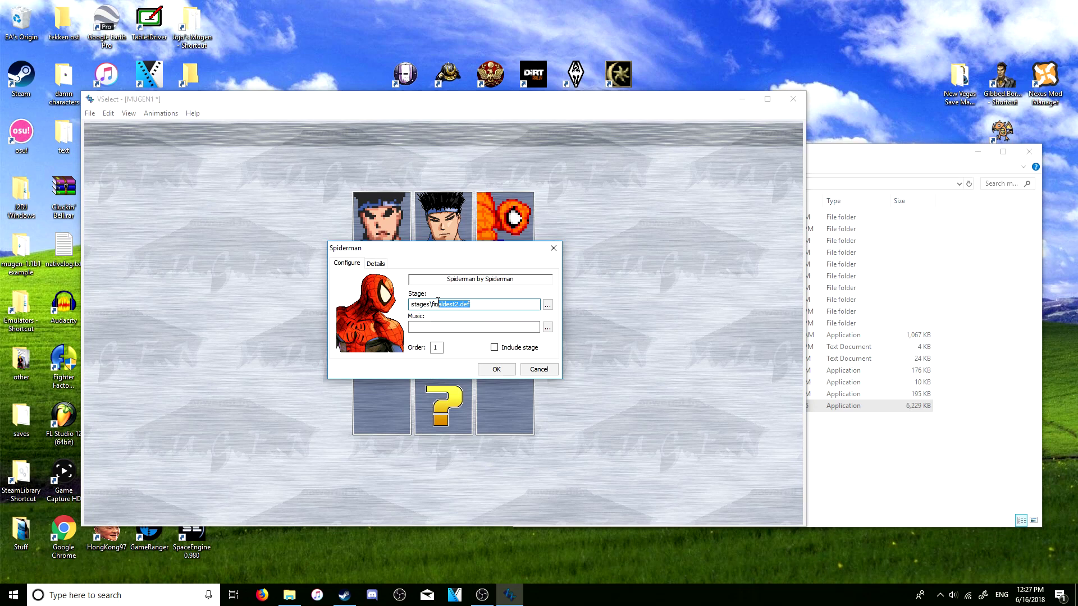
drag(434, 304, 431, 304)
click(426, 328)
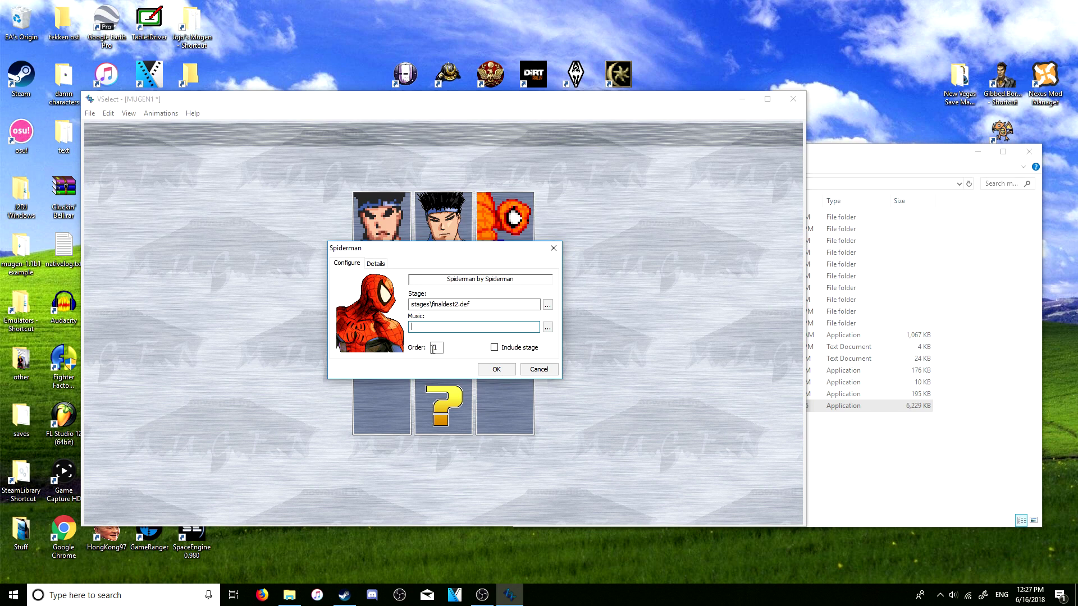
double_click(432, 348)
click(491, 372)
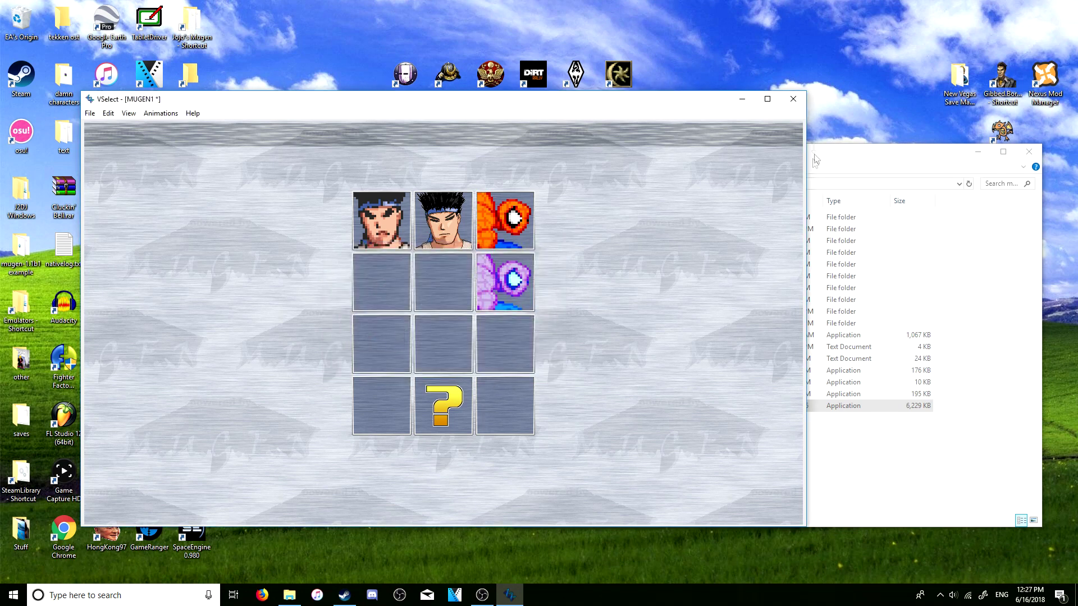
Open select.def from VSelect, examine the Spiderman entry in the character list, and close the file.
click(108, 114)
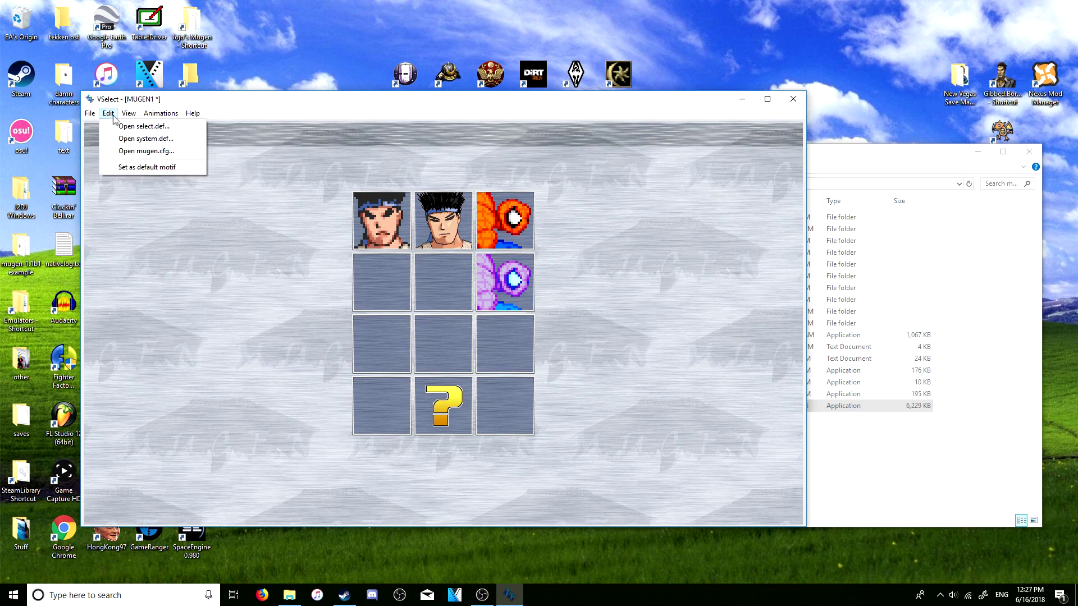
click(115, 125)
scroll(344, 274, down, 20)
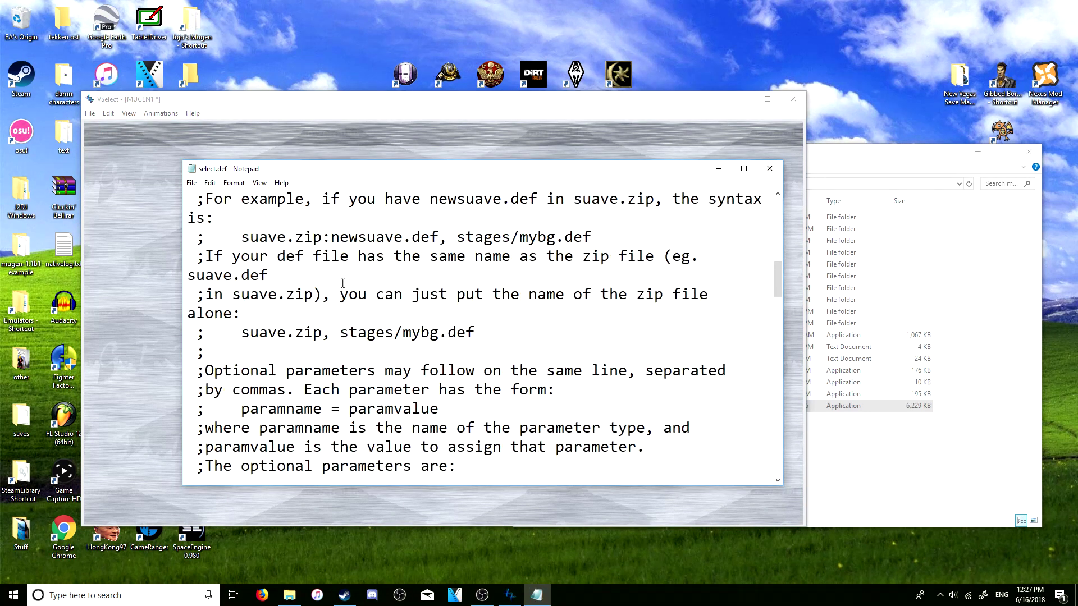
scroll(344, 274, down, 15)
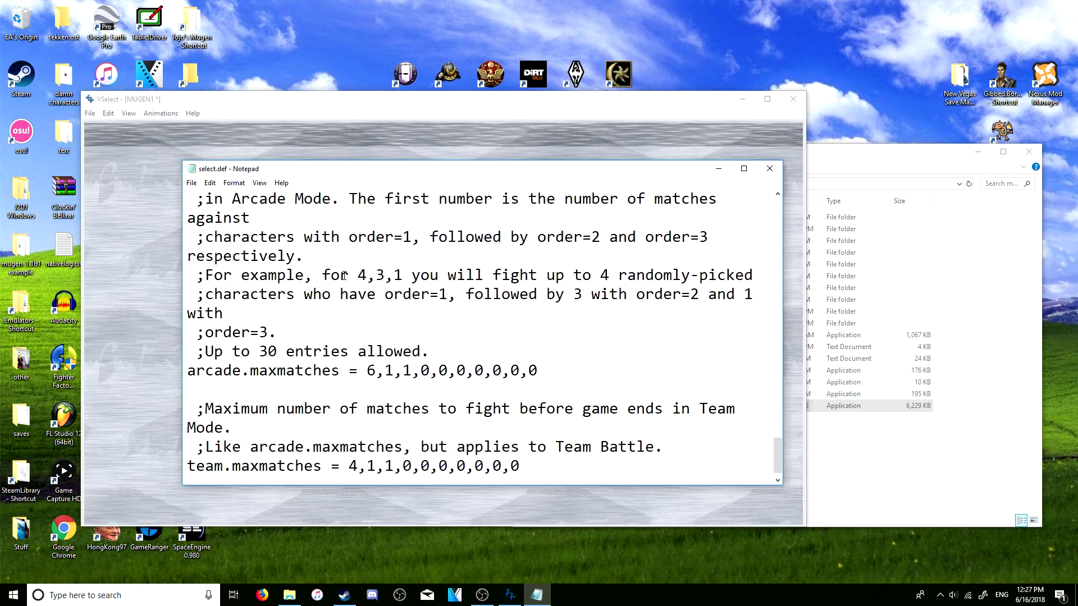
scroll(344, 275, up, 2)
scroll(344, 275, up, 7)
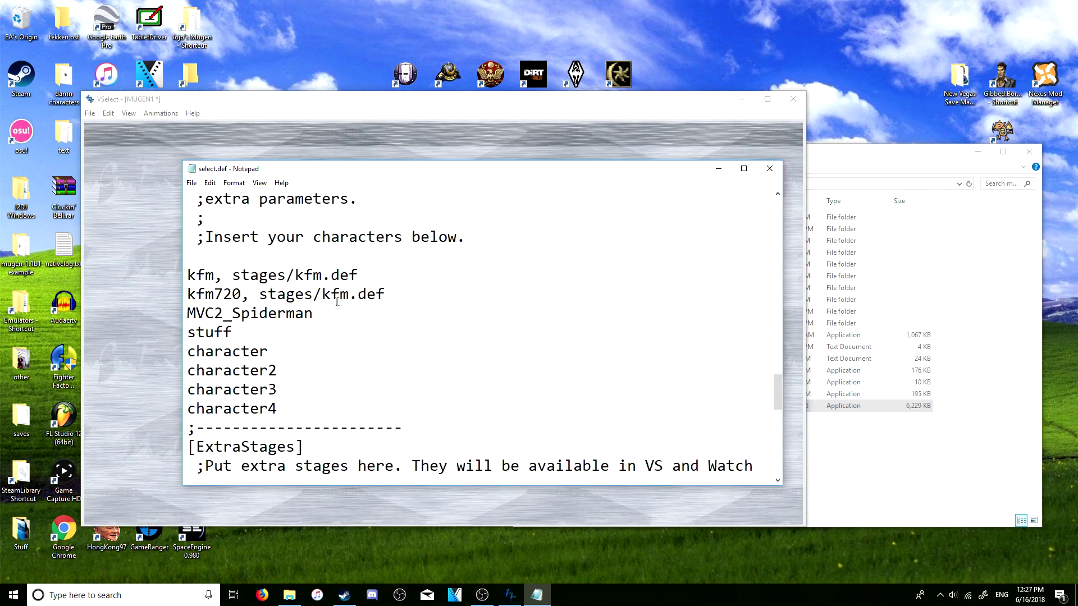
click(315, 312)
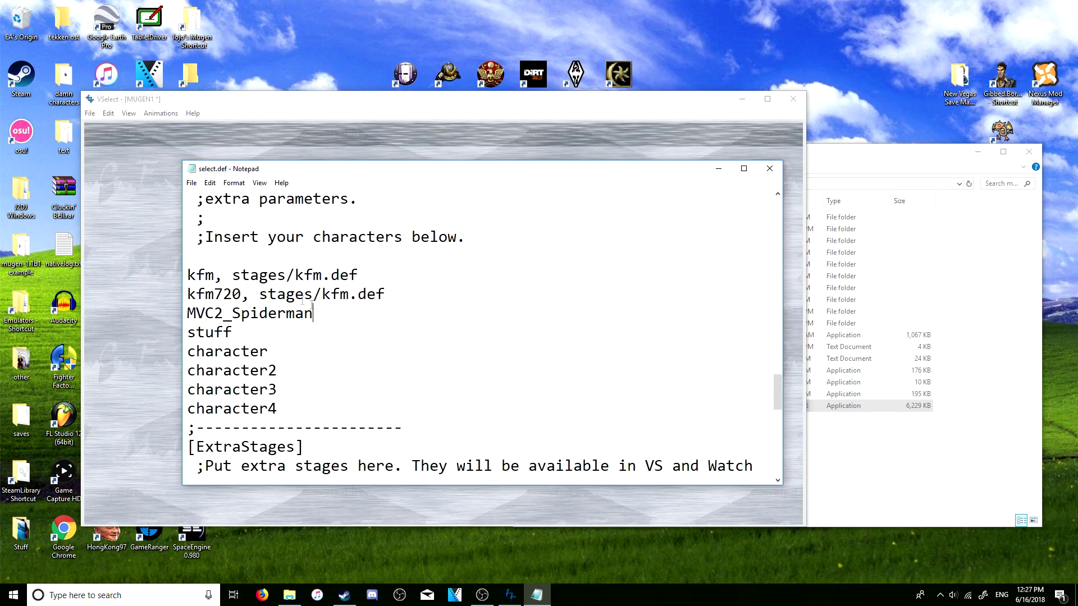
click(769, 168)
Save the character grid changes and reopen select.def at the character list.
click(90, 113)
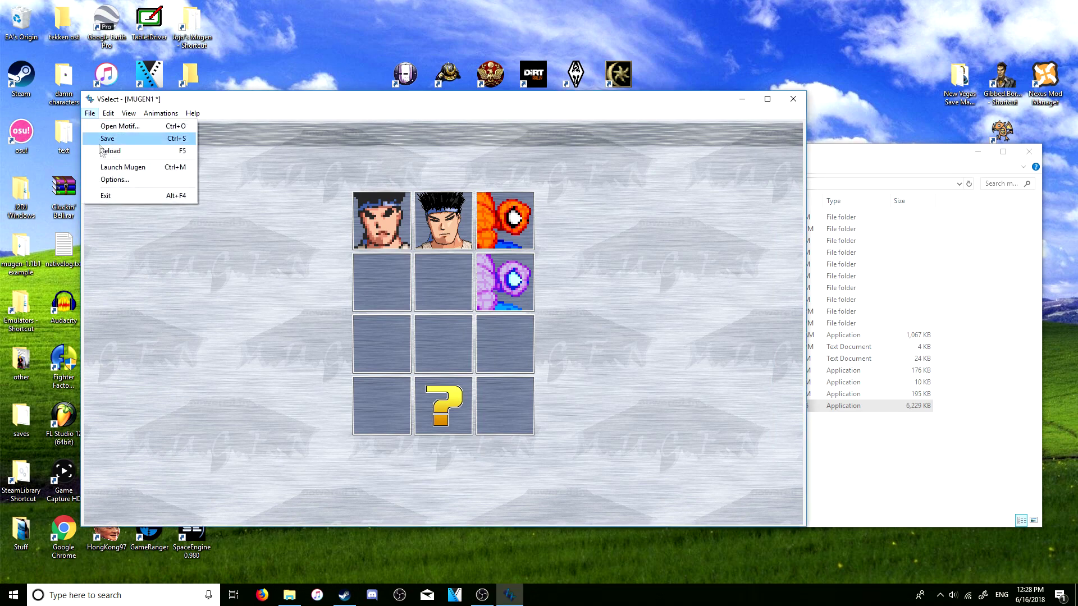
click(112, 140)
click(108, 113)
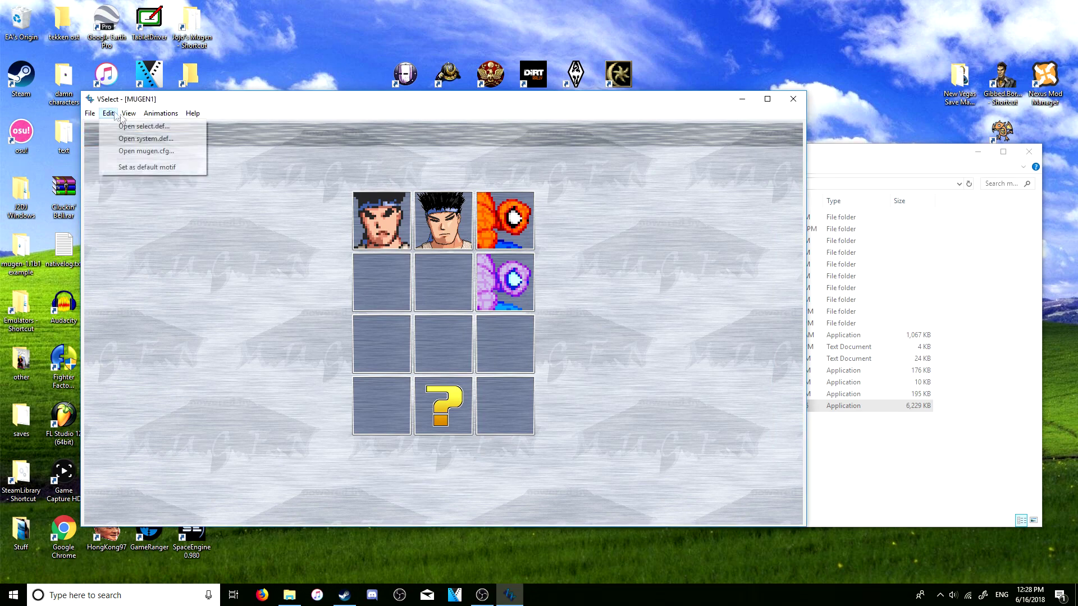
click(135, 127)
scroll(312, 291, down, 20)
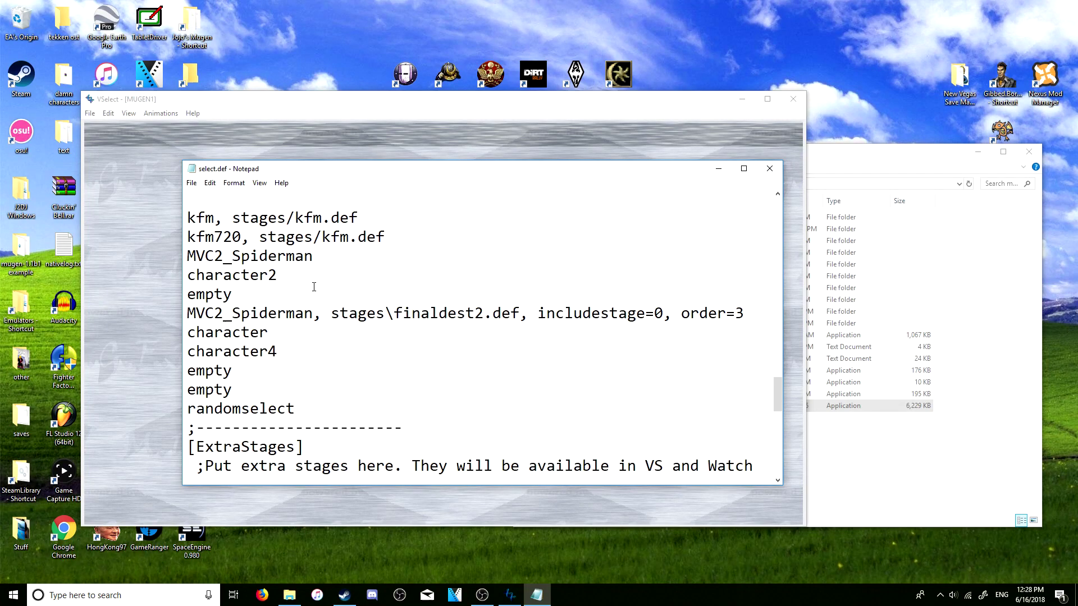
Examine the second MVC2_Spiderman line's stage, includestage and order parameters and the entries around it in select.def.
drag(359, 315, 312, 314)
click(223, 313)
drag(190, 314, 628, 314)
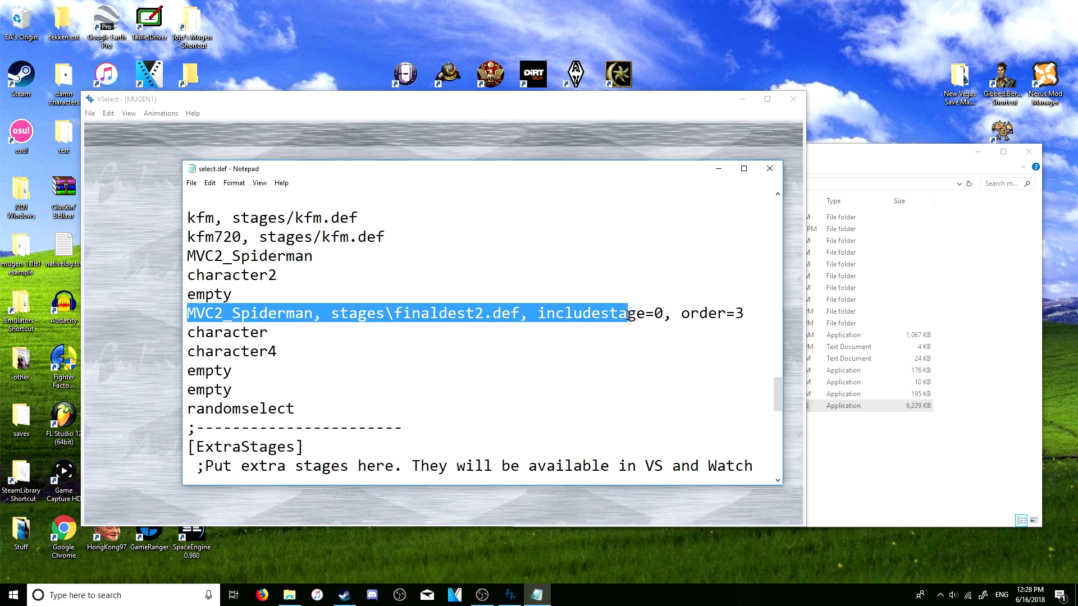
drag(528, 315, 664, 315)
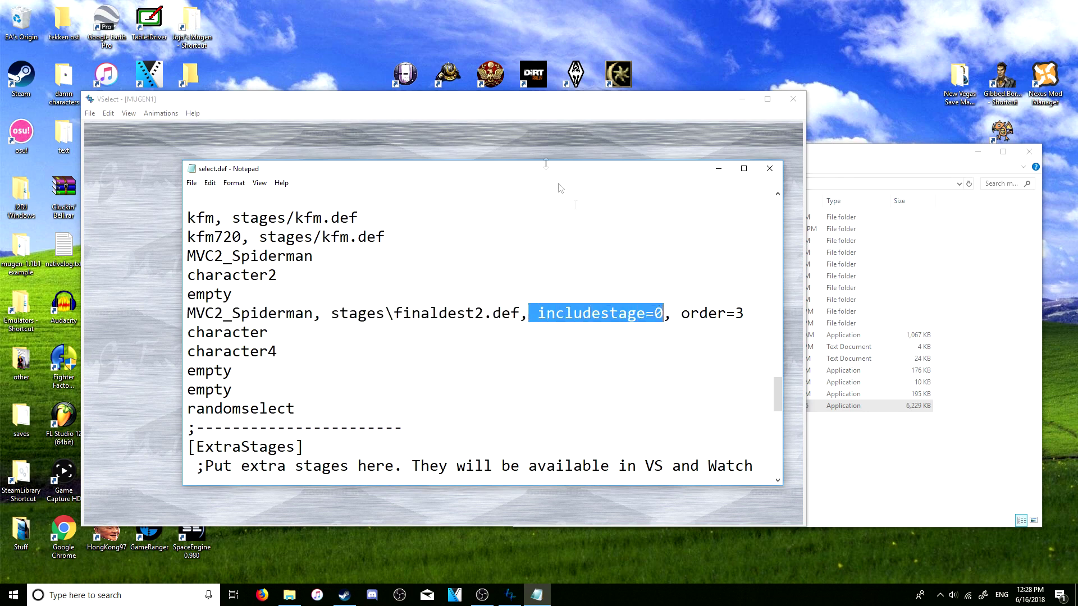
drag(493, 169, 526, 160)
drag(309, 300, 508, 300)
drag(679, 300, 656, 299)
click(659, 300)
scroll(314, 273, up, 1)
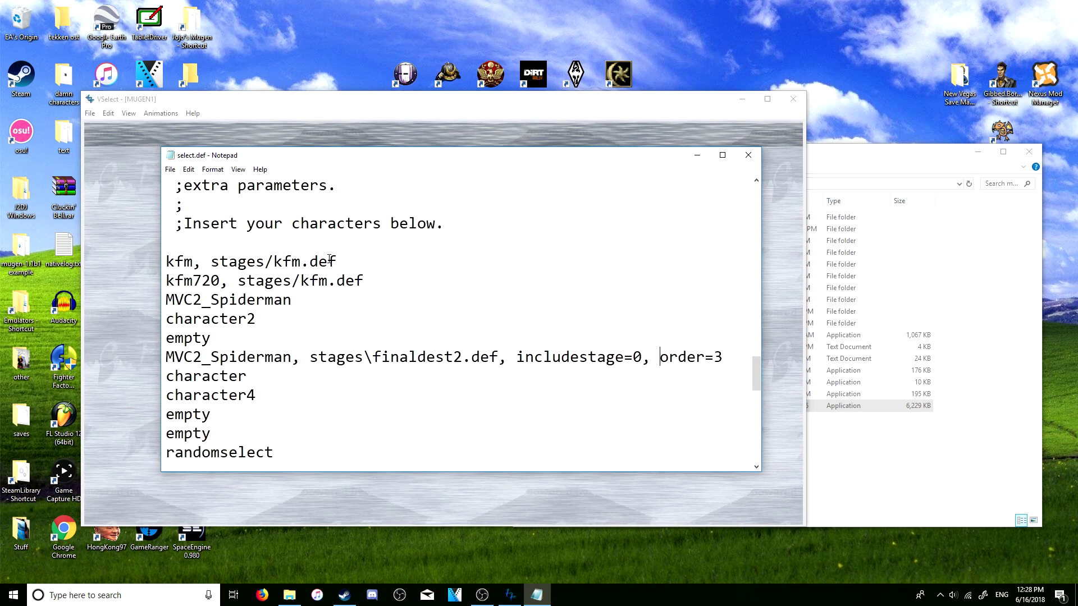
scroll(271, 307, down, 2)
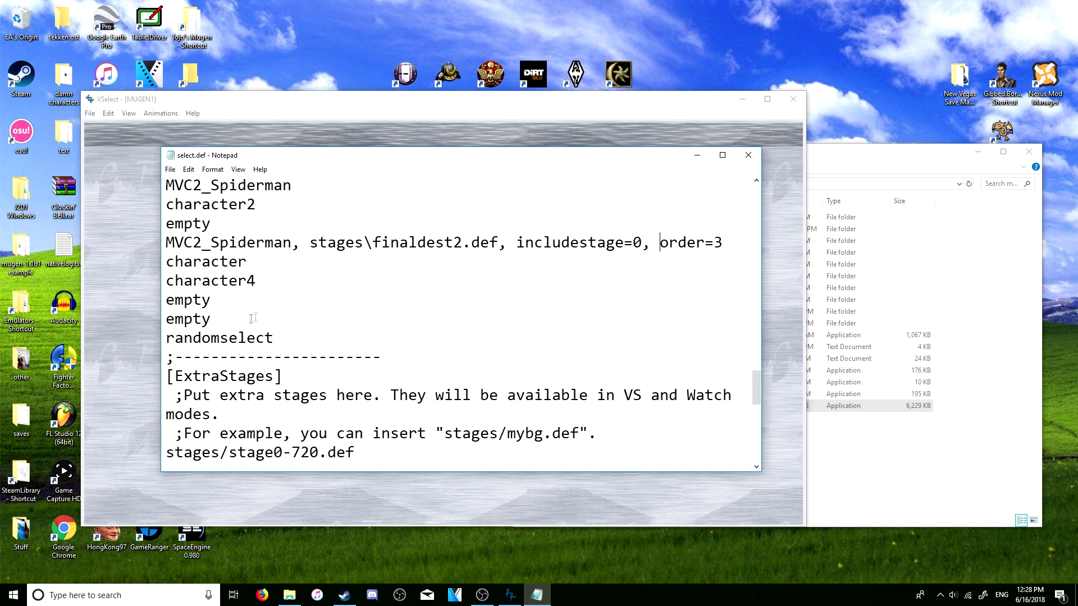
Compare the select.def character list with the VSelect grid side by side, and close both windows.
drag(265, 156, 653, 258)
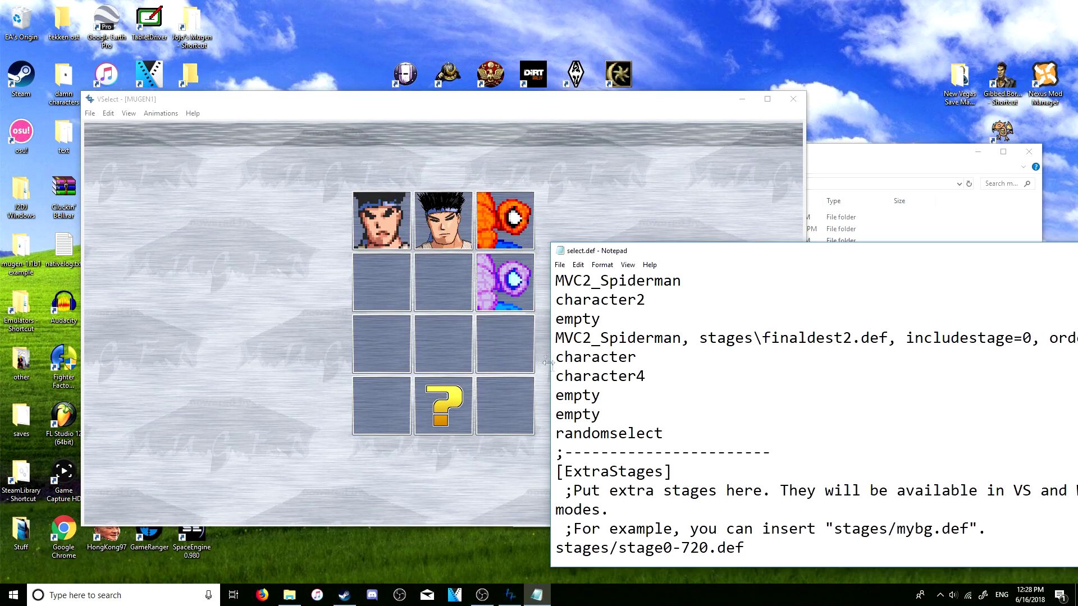
scroll(612, 380, up, 1)
scroll(612, 380, down, 1)
drag(792, 253, 570, 236)
click(919, 234)
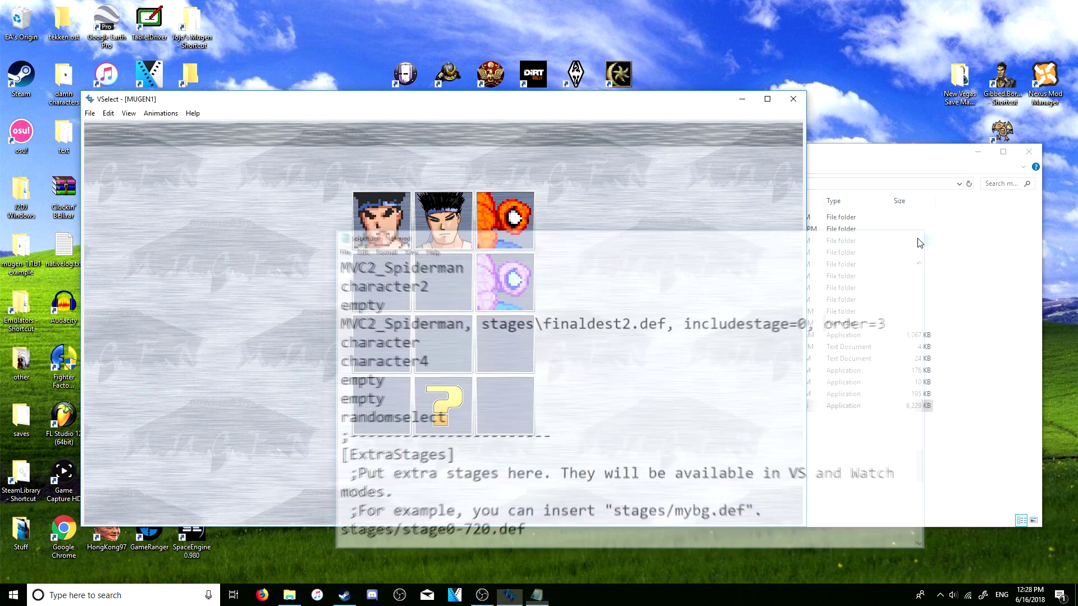
click(792, 99)
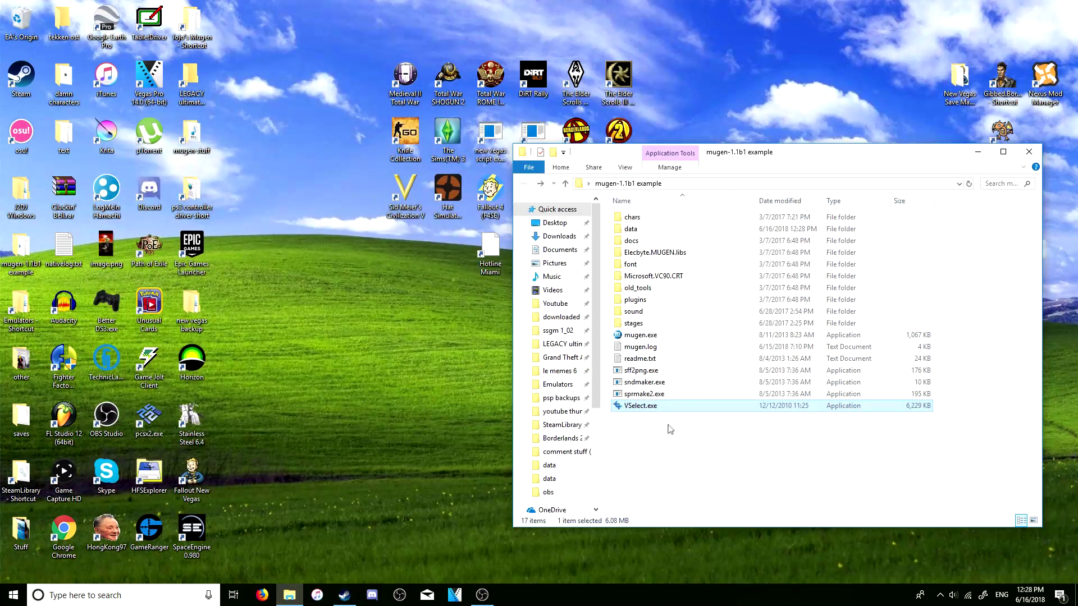
drag(668, 425, 631, 411)
drag(679, 442, 758, 455)
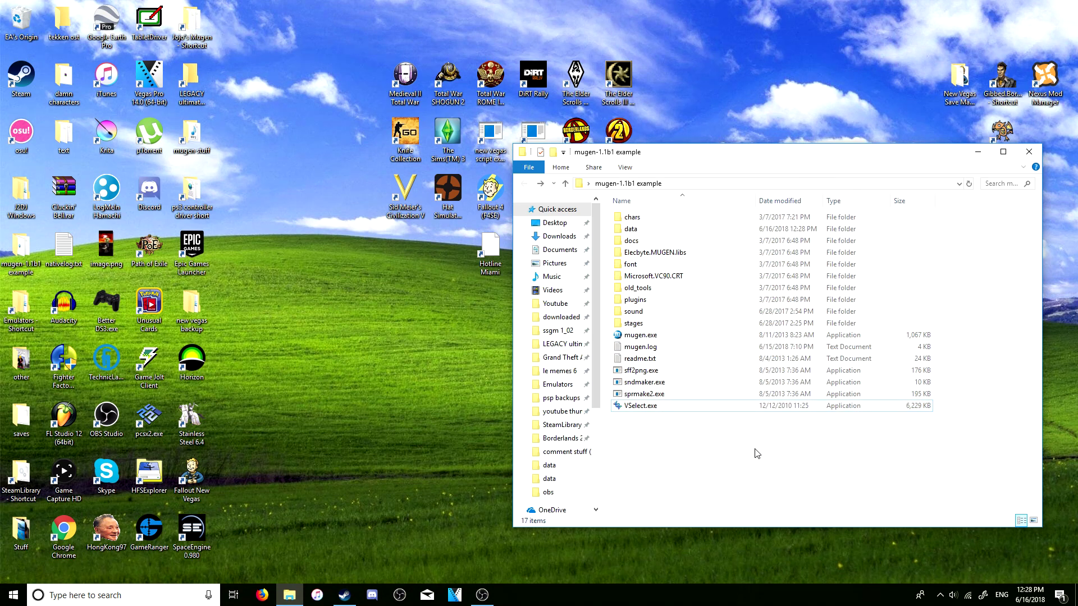